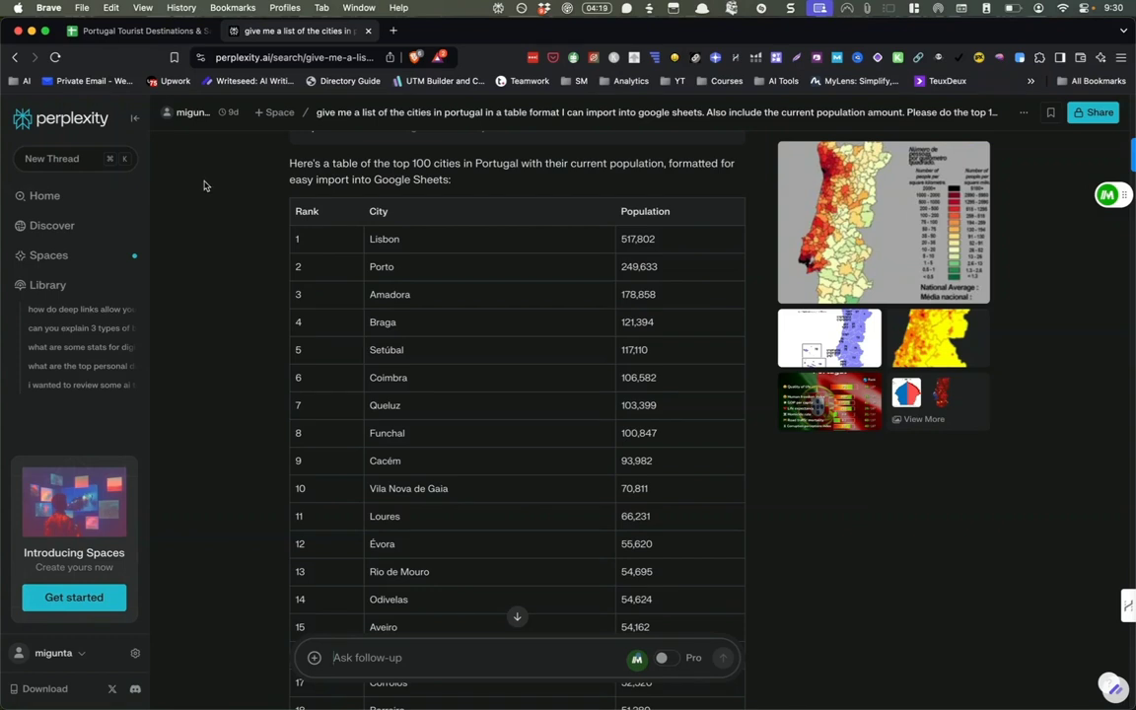
Scroll through the page to review the generated Portuguese cities table.
{"action": "scroll", "coordinate": [204, 186], "scroll_direction": "up", "scroll_amount": 5}
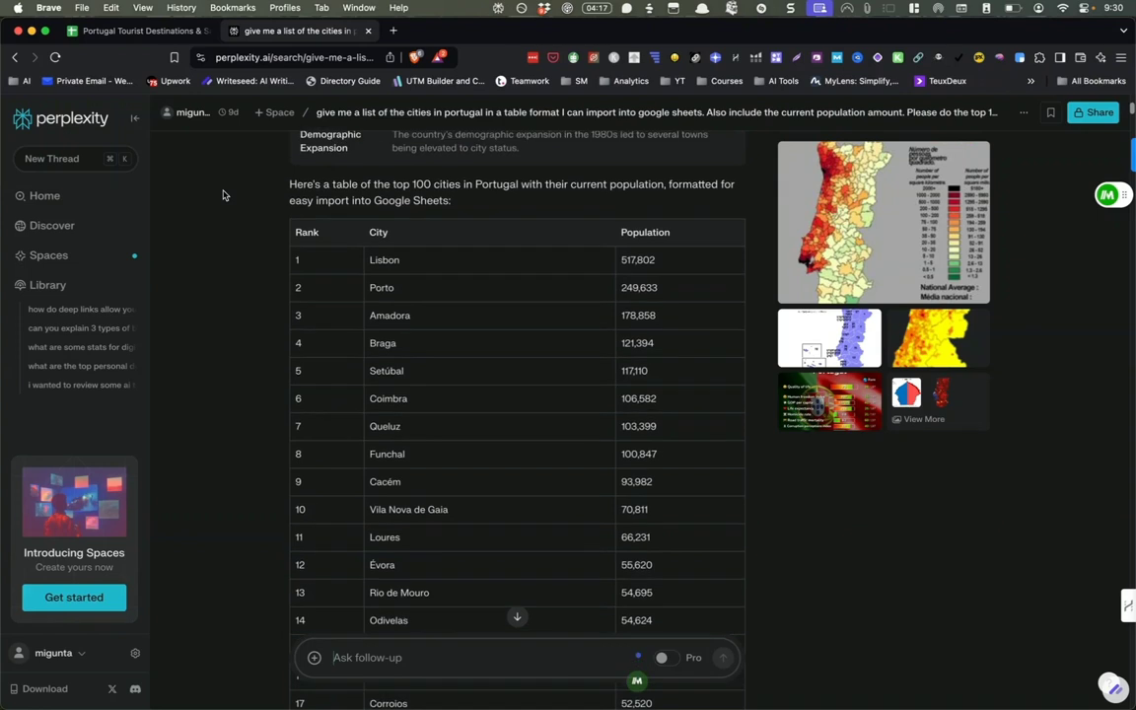
{"action": "scroll", "coordinate": [223, 196], "scroll_direction": "up", "scroll_amount": 2}
{"action": "scroll", "coordinate": [223, 195], "scroll_direction": "up", "scroll_amount": 3}
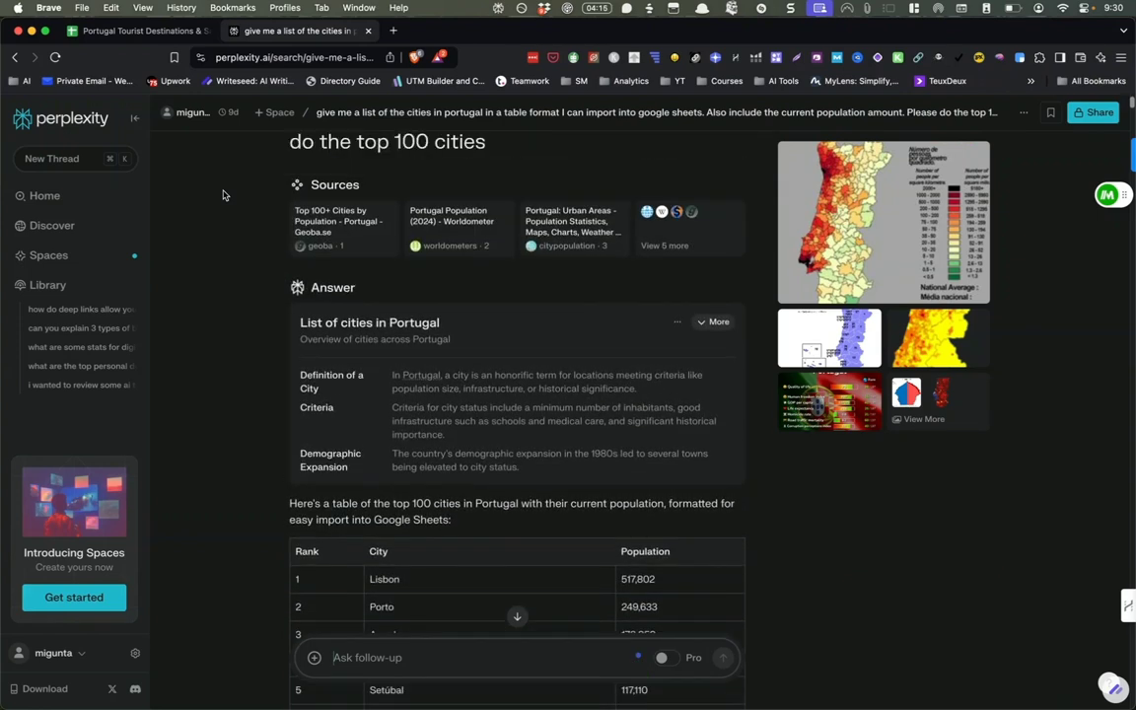
{"action": "scroll", "coordinate": [223, 196], "scroll_direction": "up", "scroll_amount": 3}
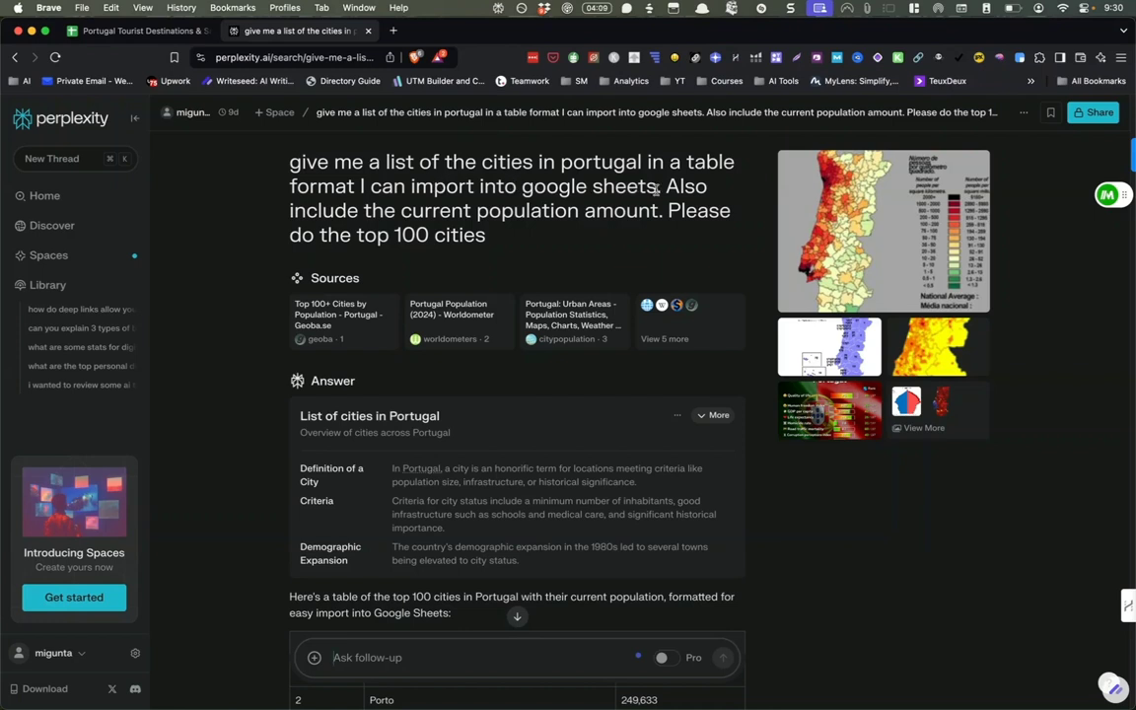
{"action": "scroll", "coordinate": [538, 210], "scroll_direction": "down", "scroll_amount": 2}
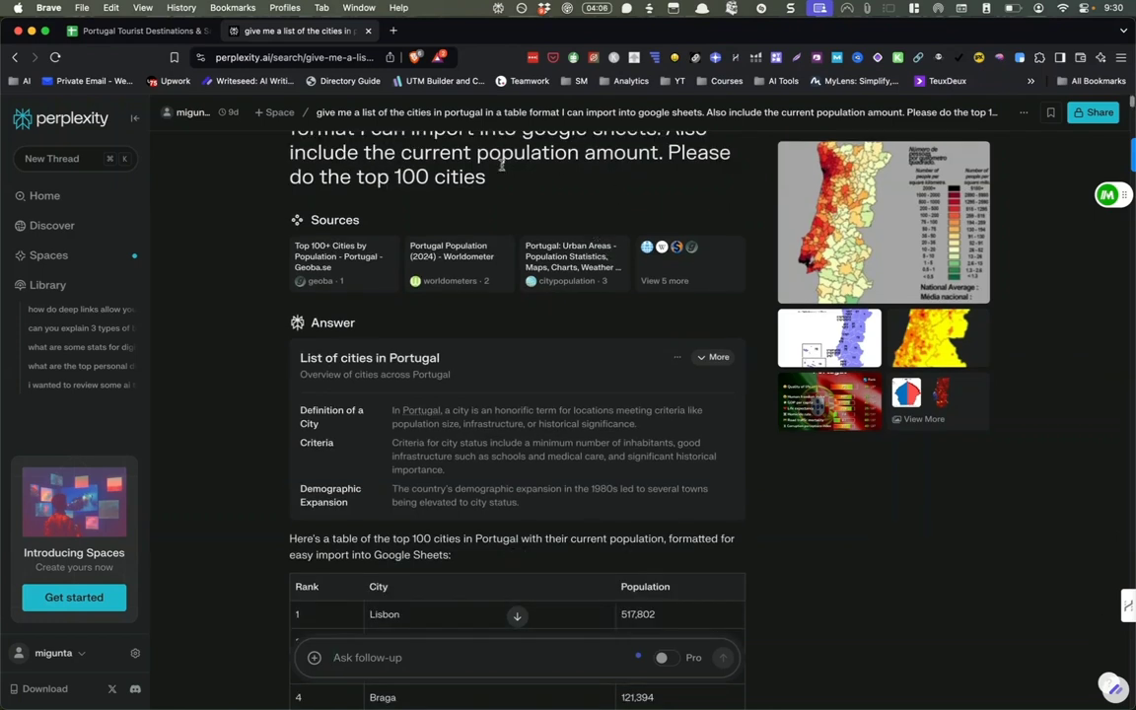
{"action": "scroll", "coordinate": [501, 182], "scroll_direction": "up", "scroll_amount": 1}
{"action": "scroll", "coordinate": [525, 222], "scroll_direction": "down", "scroll_amount": 2}
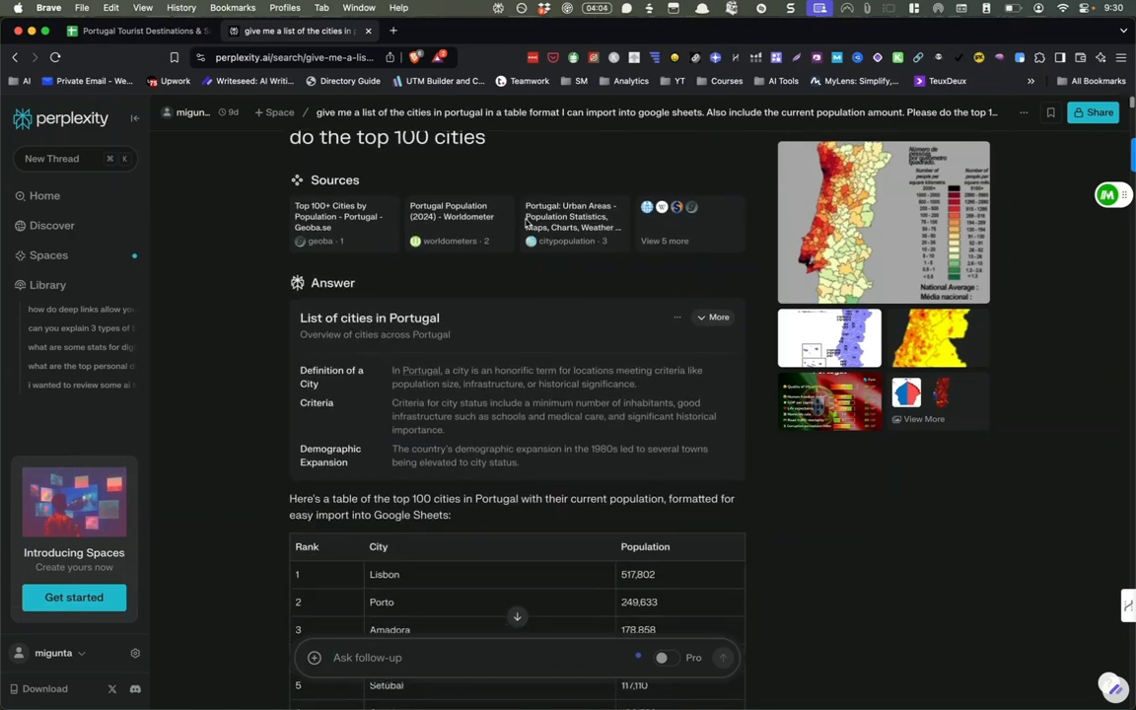
{"action": "scroll", "coordinate": [526, 221], "scroll_direction": "down", "scroll_amount": 2}
{"action": "scroll", "coordinate": [444, 198], "scroll_direction": "down", "scroll_amount": 2}
{"action": "scroll", "coordinate": [368, 286], "scroll_direction": "down", "scroll_amount": 1}
{"action": "scroll", "coordinate": [367, 284], "scroll_direction": "down", "scroll_amount": 2}
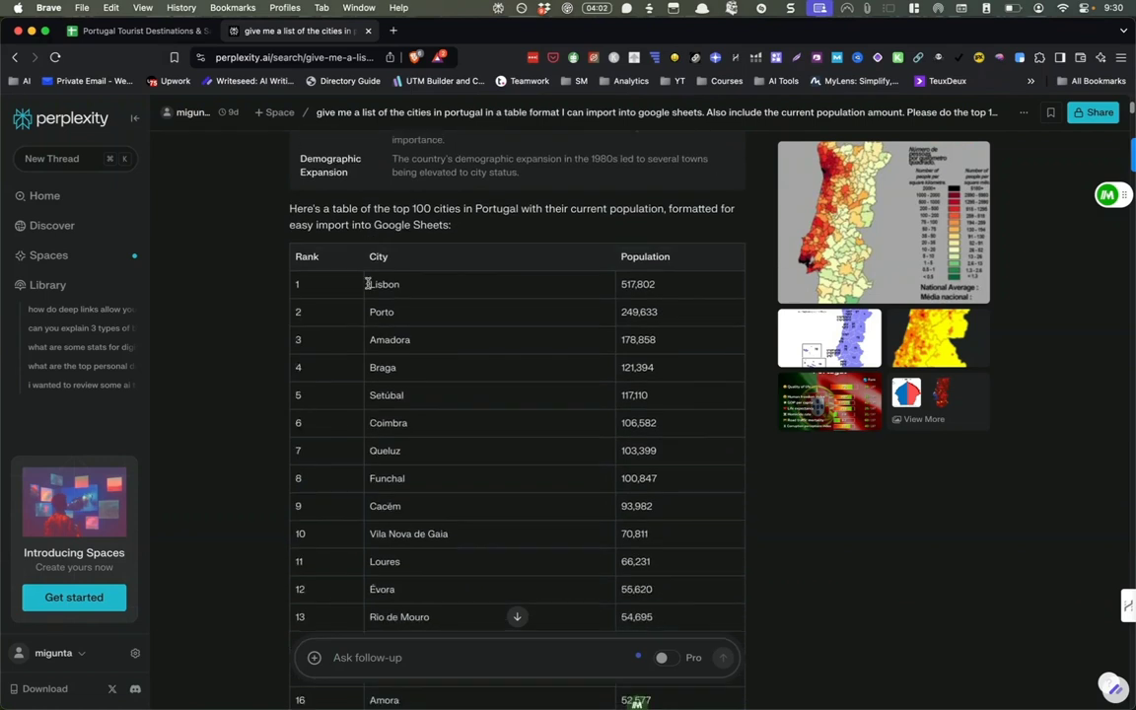
{"action": "scroll", "coordinate": [367, 285], "scroll_direction": "down", "scroll_amount": 2}
{"action": "scroll", "coordinate": [368, 286], "scroll_direction": "down", "scroll_amount": 2}
{"action": "scroll", "coordinate": [369, 287], "scroll_direction": "down", "scroll_amount": 2}
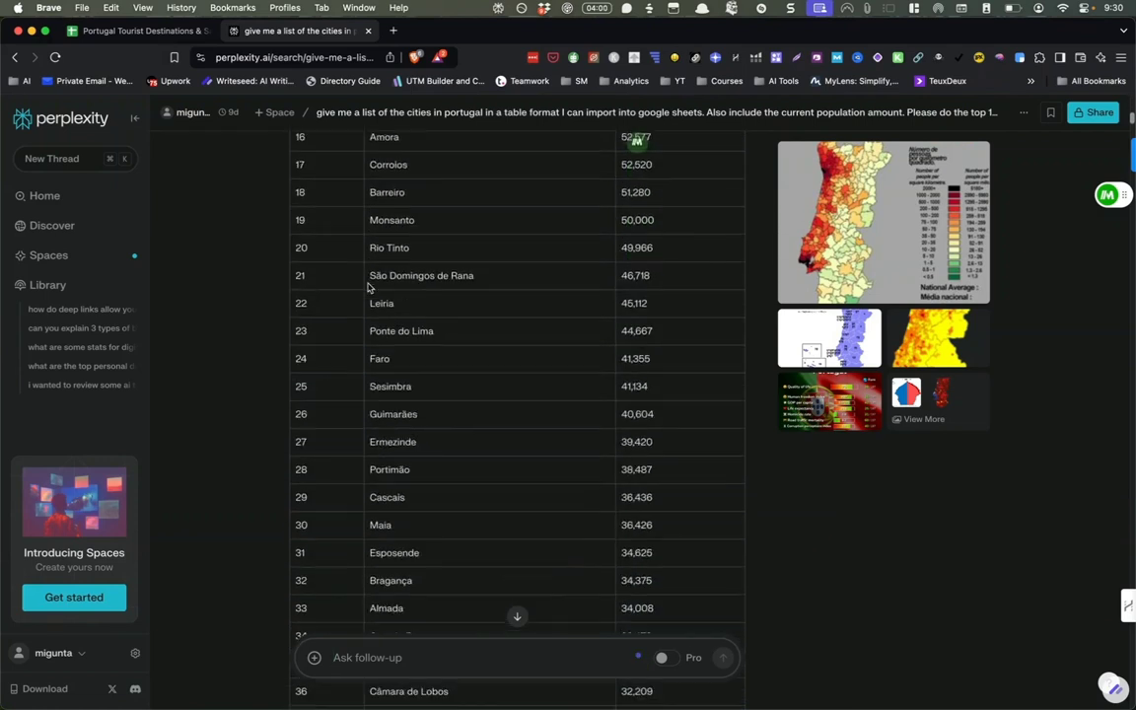
{"action": "scroll", "coordinate": [367, 286], "scroll_direction": "down", "scroll_amount": 2}
{"action": "scroll", "coordinate": [367, 286], "scroll_direction": "down", "scroll_amount": 12}
{"action": "scroll", "coordinate": [367, 286], "scroll_direction": "down", "scroll_amount": 2}
{"action": "scroll", "coordinate": [367, 286], "scroll_direction": "down", "scroll_amount": 3}
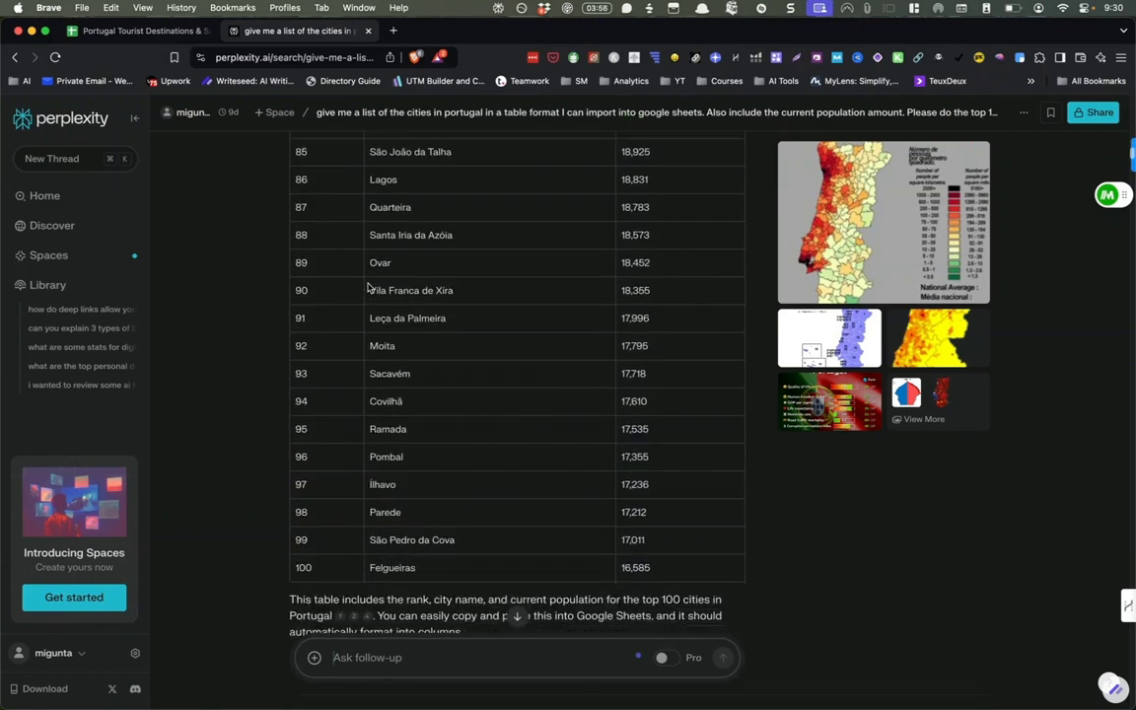
{"action": "scroll", "coordinate": [368, 287], "scroll_direction": "down", "scroll_amount": 4}
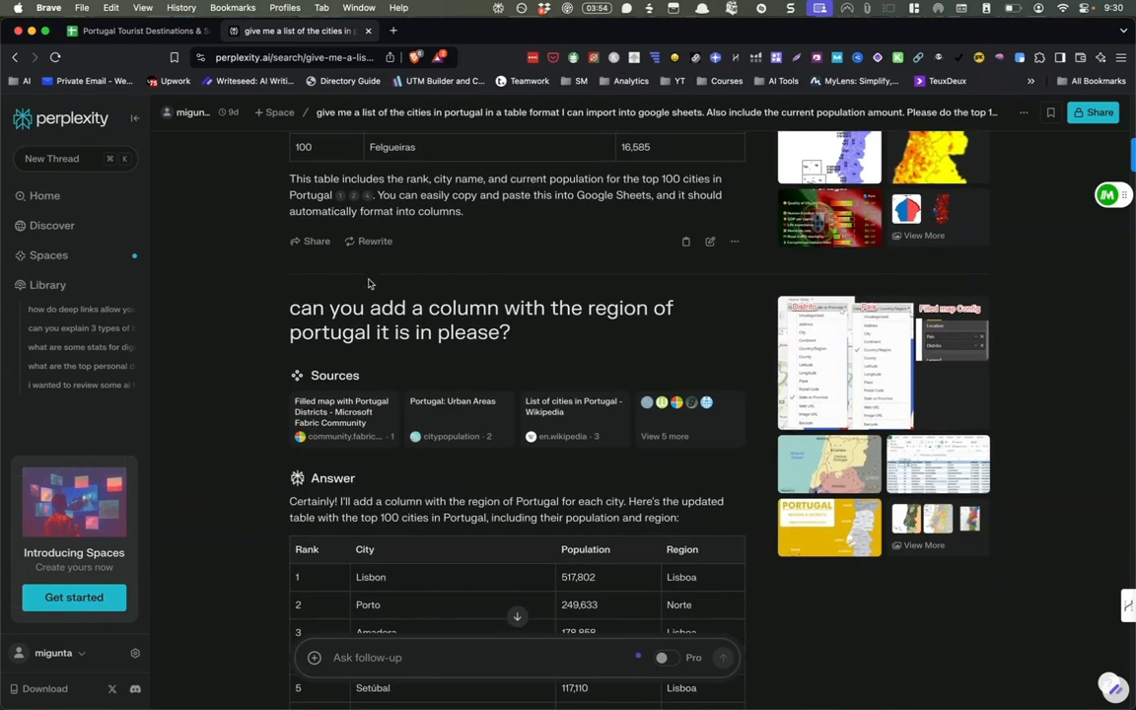
{"action": "scroll", "coordinate": [368, 286], "scroll_direction": "down", "scroll_amount": 2}
{"action": "scroll", "coordinate": [369, 269], "scroll_direction": "down", "scroll_amount": 1}
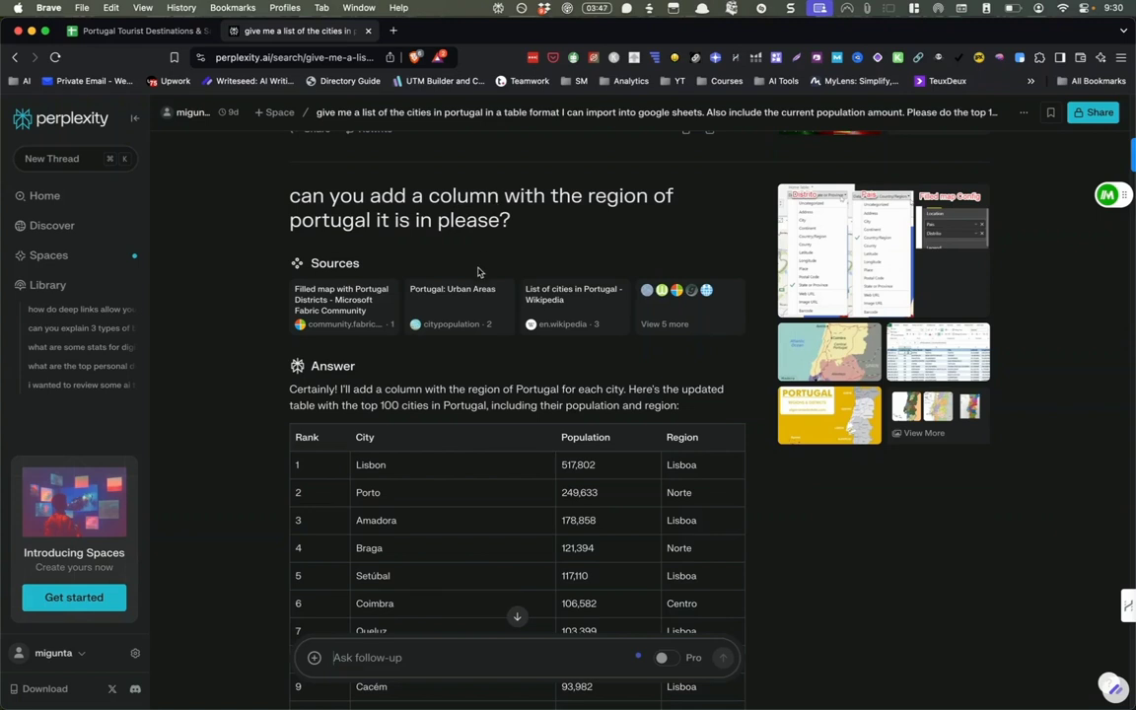
{"action": "scroll", "coordinate": [479, 296], "scroll_direction": "down", "scroll_amount": 3}
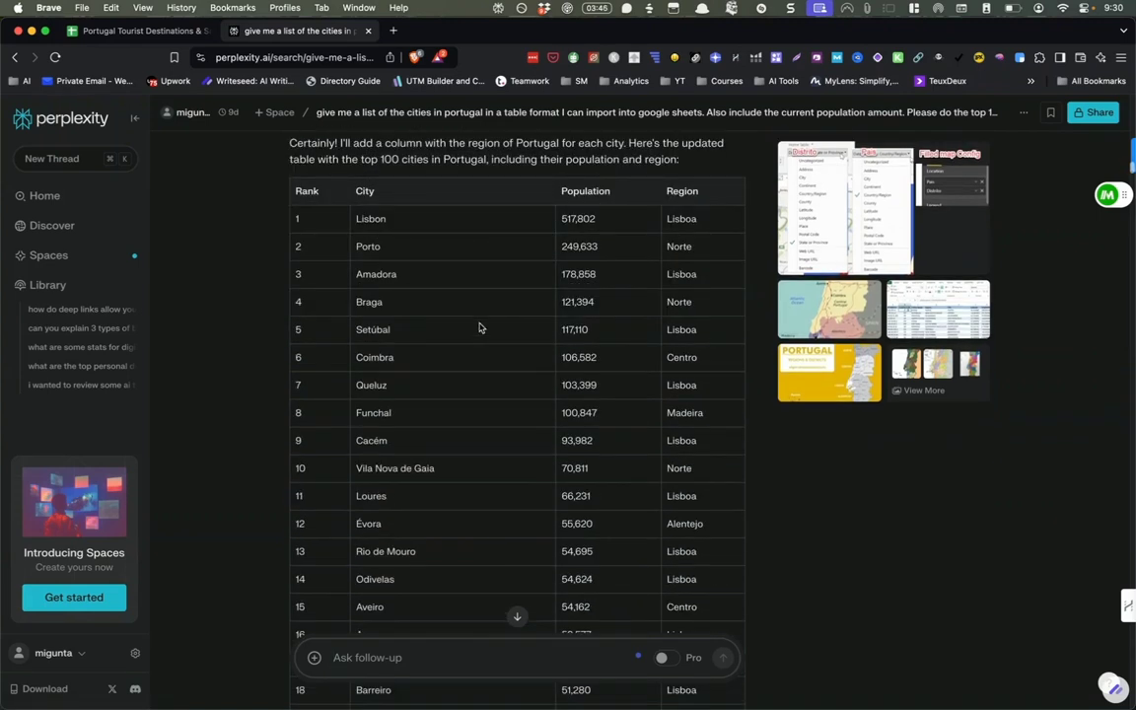
{"action": "scroll", "coordinate": [479, 296], "scroll_direction": "up", "scroll_amount": 10}
{"action": "scroll", "coordinate": [489, 229], "scroll_direction": "up", "scroll_amount": 1}
{"action": "scroll", "coordinate": [489, 229], "scroll_direction": "up", "scroll_amount": 1}
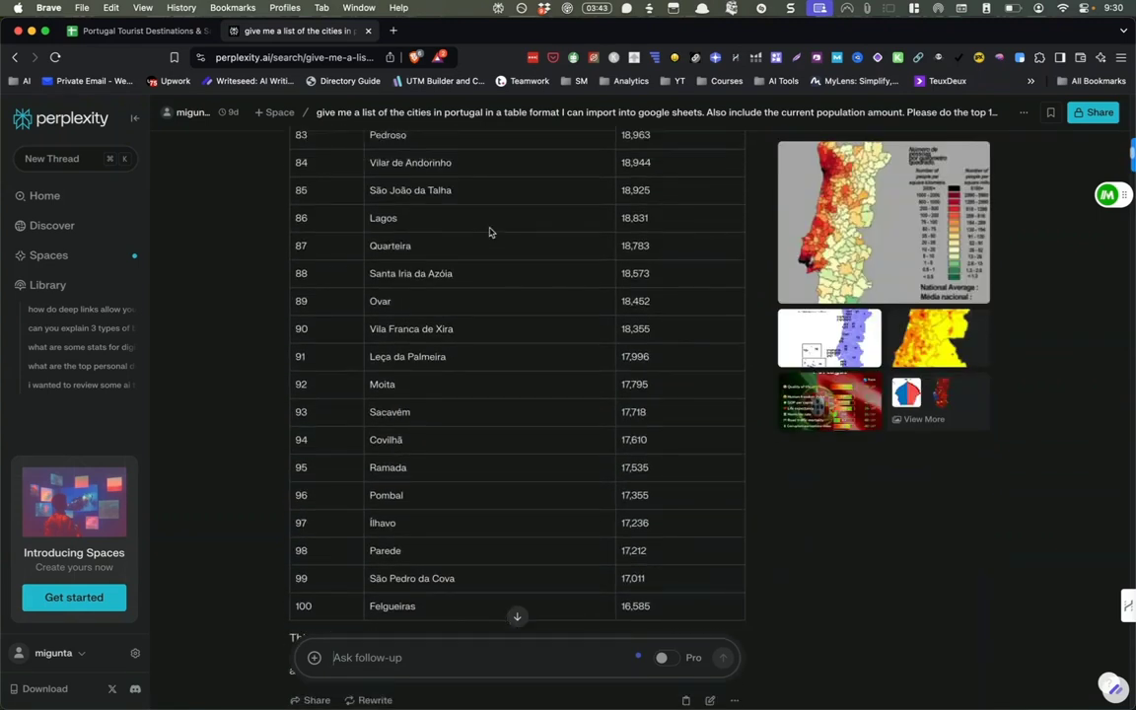
{"action": "scroll", "coordinate": [490, 229], "scroll_direction": "up", "scroll_amount": 10}
{"action": "scroll", "coordinate": [490, 231], "scroll_direction": "up", "scroll_amount": 2}
{"action": "scroll", "coordinate": [490, 232], "scroll_direction": "up", "scroll_amount": 5}
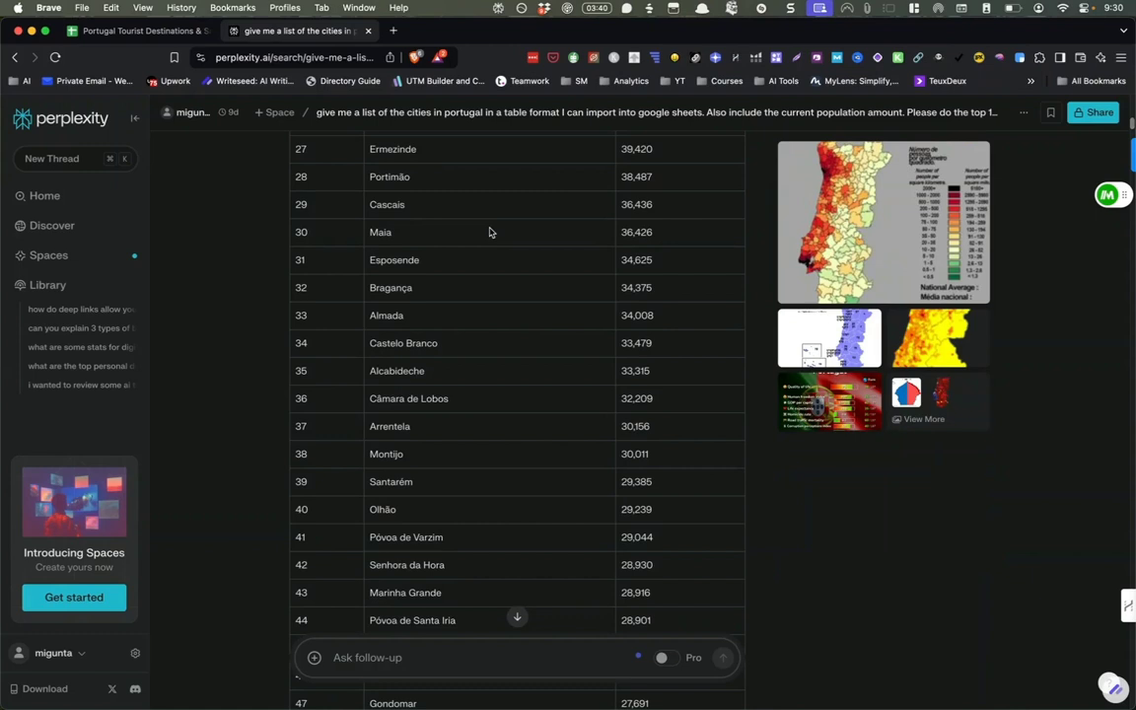
{"action": "scroll", "coordinate": [489, 232], "scroll_direction": "down", "scroll_amount": 1}
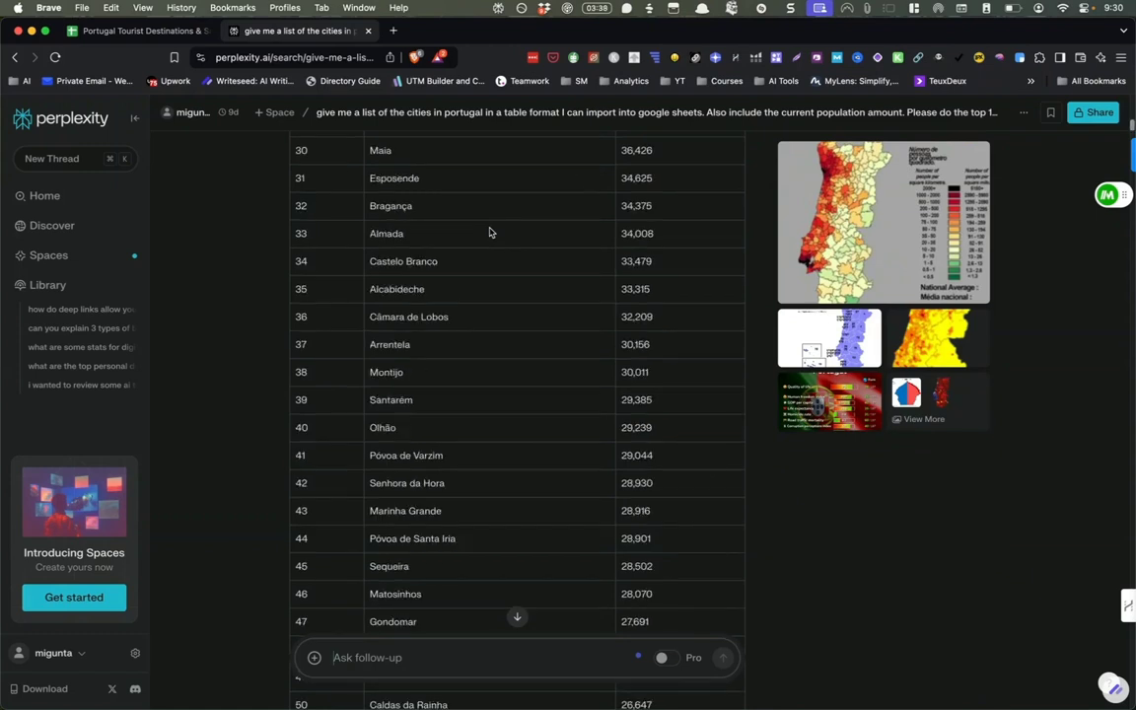
{"action": "scroll", "coordinate": [489, 232], "scroll_direction": "down", "scroll_amount": 5}
{"action": "scroll", "coordinate": [489, 231], "scroll_direction": "down", "scroll_amount": 10}
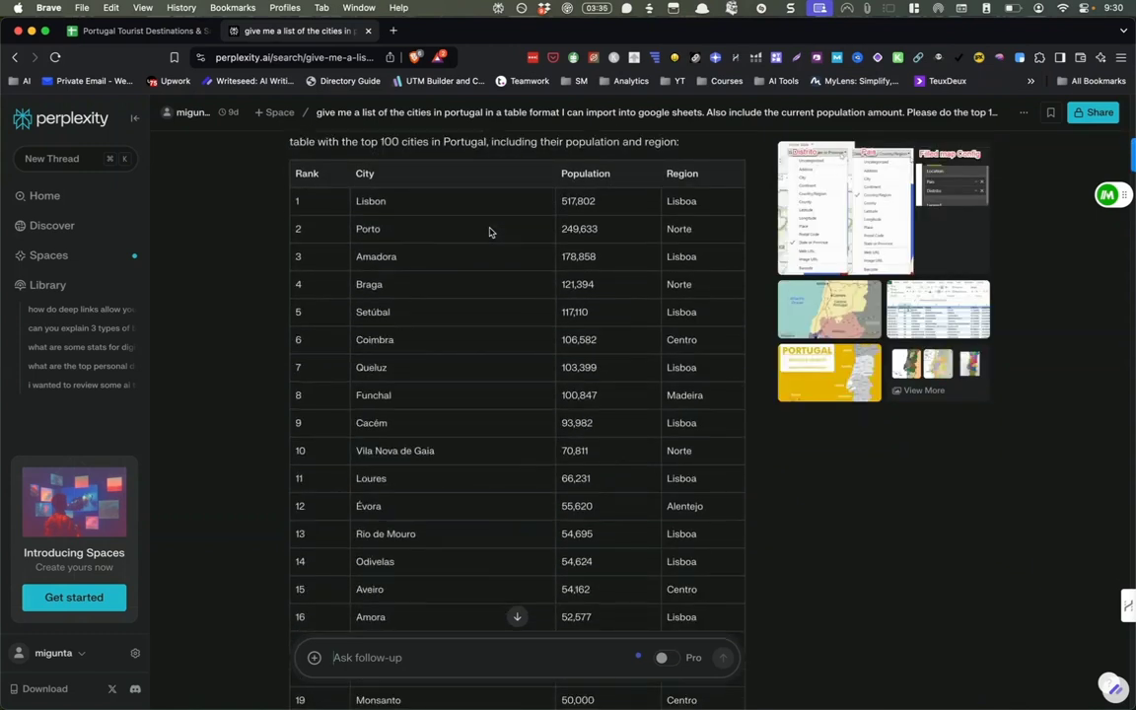
{"action": "scroll", "coordinate": [489, 232], "scroll_direction": "down", "scroll_amount": 1}
{"action": "scroll", "coordinate": [489, 231], "scroll_direction": "down", "scroll_amount": 1}
{"action": "scroll", "coordinate": [489, 232], "scroll_direction": "down", "scroll_amount": 2}
{"action": "scroll", "coordinate": [484, 256], "scroll_direction": "down", "scroll_amount": 5}
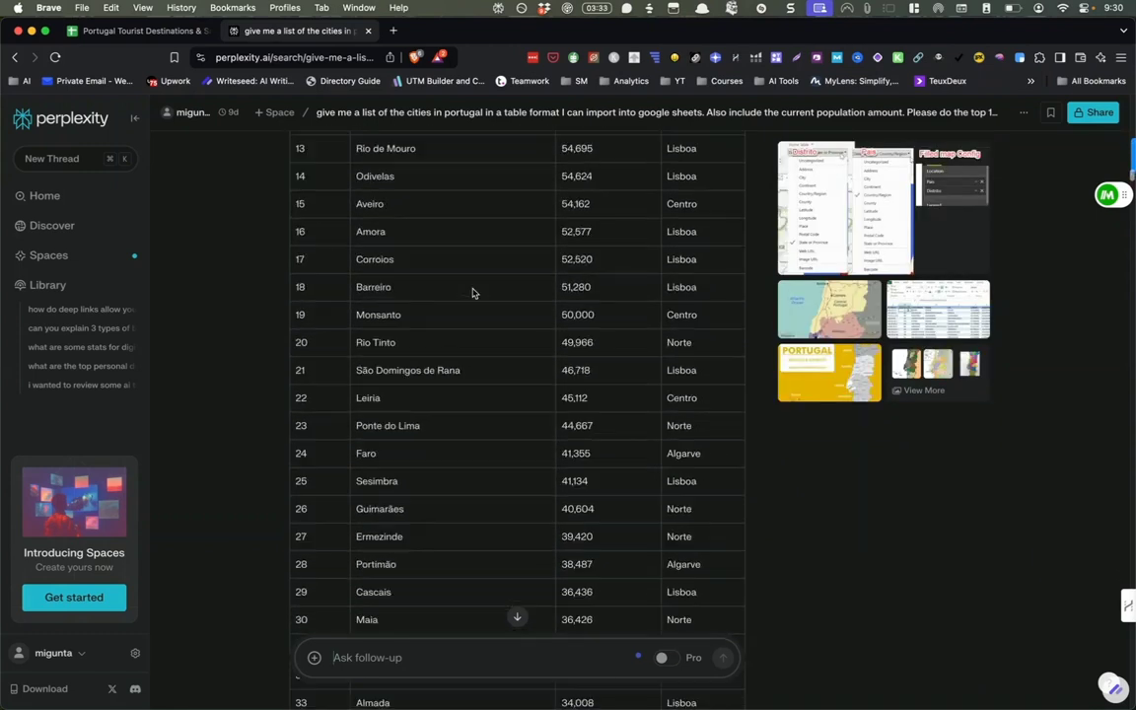
{"action": "scroll", "coordinate": [472, 293], "scroll_direction": "down", "scroll_amount": 5}
{"action": "scroll", "coordinate": [472, 293], "scroll_direction": "down", "scroll_amount": 3}
{"action": "scroll", "coordinate": [472, 293], "scroll_direction": "down", "scroll_amount": 10}
{"action": "scroll", "coordinate": [473, 293], "scroll_direction": "down", "scroll_amount": 2}
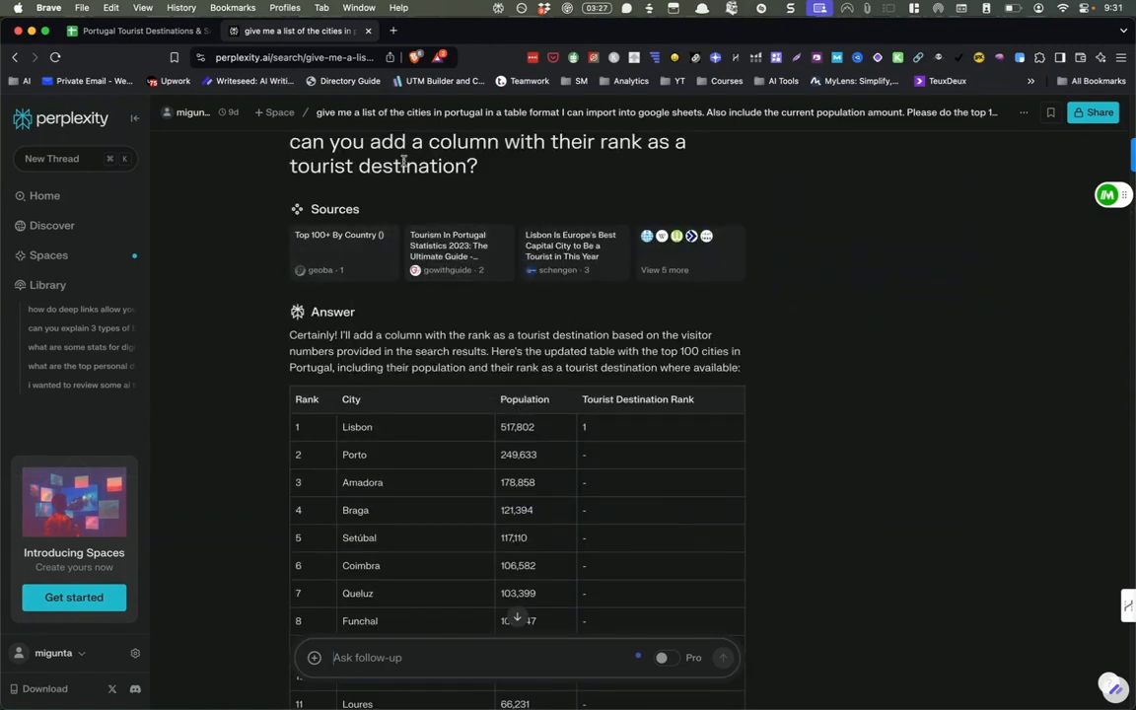
{"action": "scroll", "coordinate": [375, 394], "scroll_direction": "down", "scroll_amount": 1}
{"action": "scroll", "coordinate": [375, 395], "scroll_direction": "down", "scroll_amount": 3}
{"action": "scroll", "coordinate": [375, 404], "scroll_direction": "down", "scroll_amount": 5}
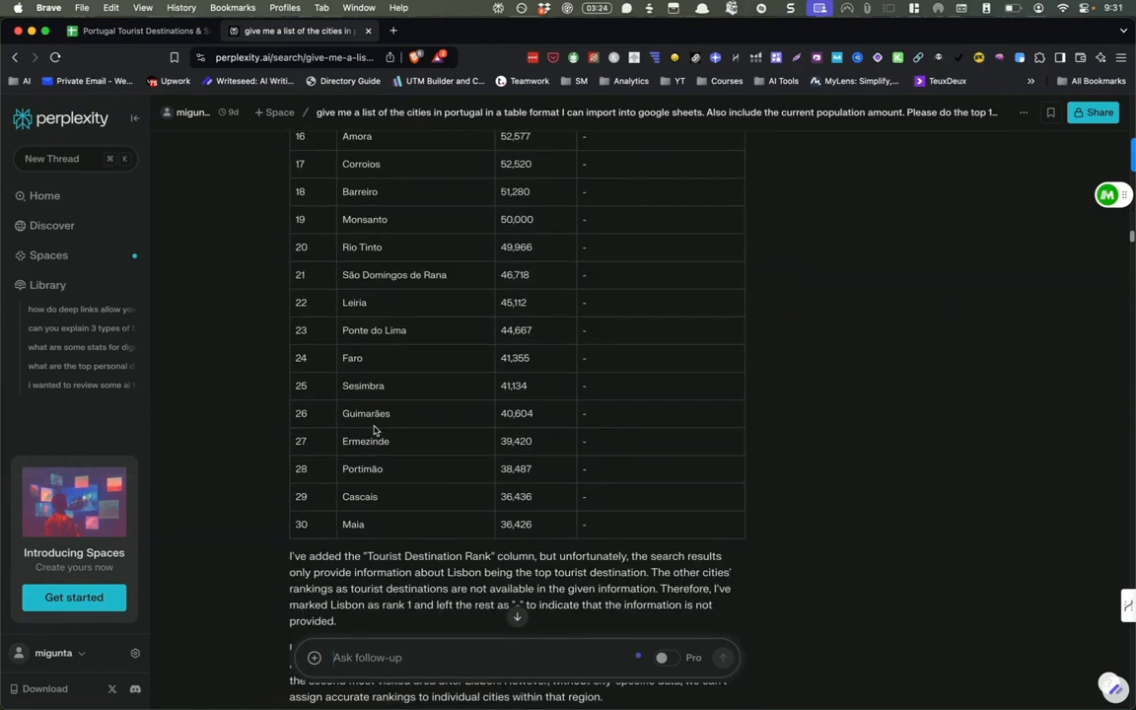
{"action": "scroll", "coordinate": [375, 424], "scroll_direction": "down", "scroll_amount": 2}
{"action": "scroll", "coordinate": [375, 430], "scroll_direction": "down", "scroll_amount": 3}
{"action": "scroll", "coordinate": [375, 430], "scroll_direction": "down", "scroll_amount": 3}
{"action": "scroll", "coordinate": [375, 430], "scroll_direction": "down", "scroll_amount": 4}
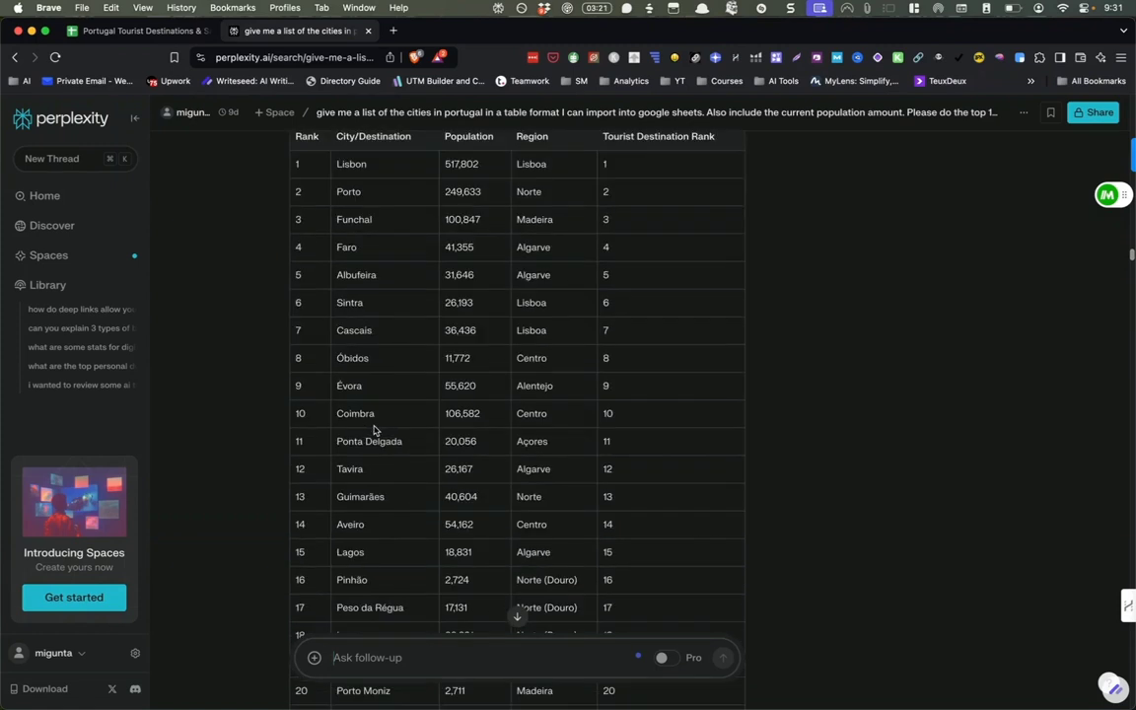
{"action": "scroll", "coordinate": [375, 430], "scroll_direction": "down", "scroll_amount": 1}
{"action": "scroll", "coordinate": [375, 430], "scroll_direction": "down", "scroll_amount": 5}
{"action": "scroll", "coordinate": [375, 430], "scroll_direction": "down", "scroll_amount": 1}
{"action": "scroll", "coordinate": [375, 430], "scroll_direction": "down", "scroll_amount": 2}
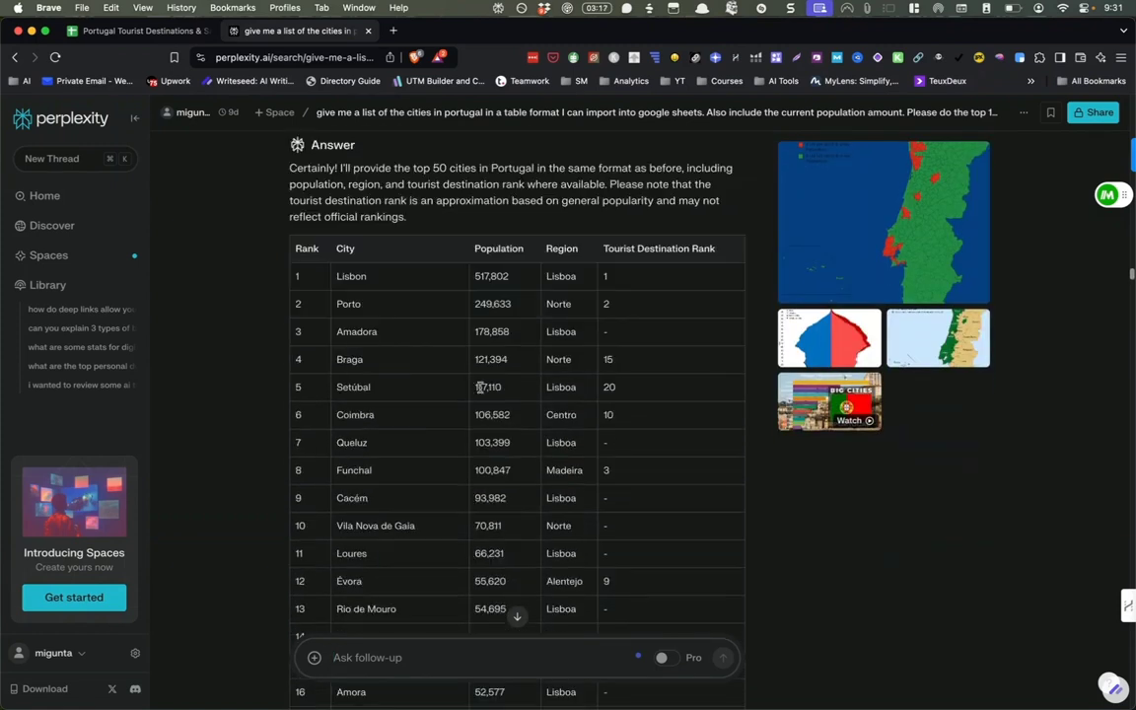
{"action": "scroll", "coordinate": [562, 439], "scroll_direction": "down", "scroll_amount": 5}
{"action": "scroll", "coordinate": [562, 439], "scroll_direction": "down", "scroll_amount": 1}
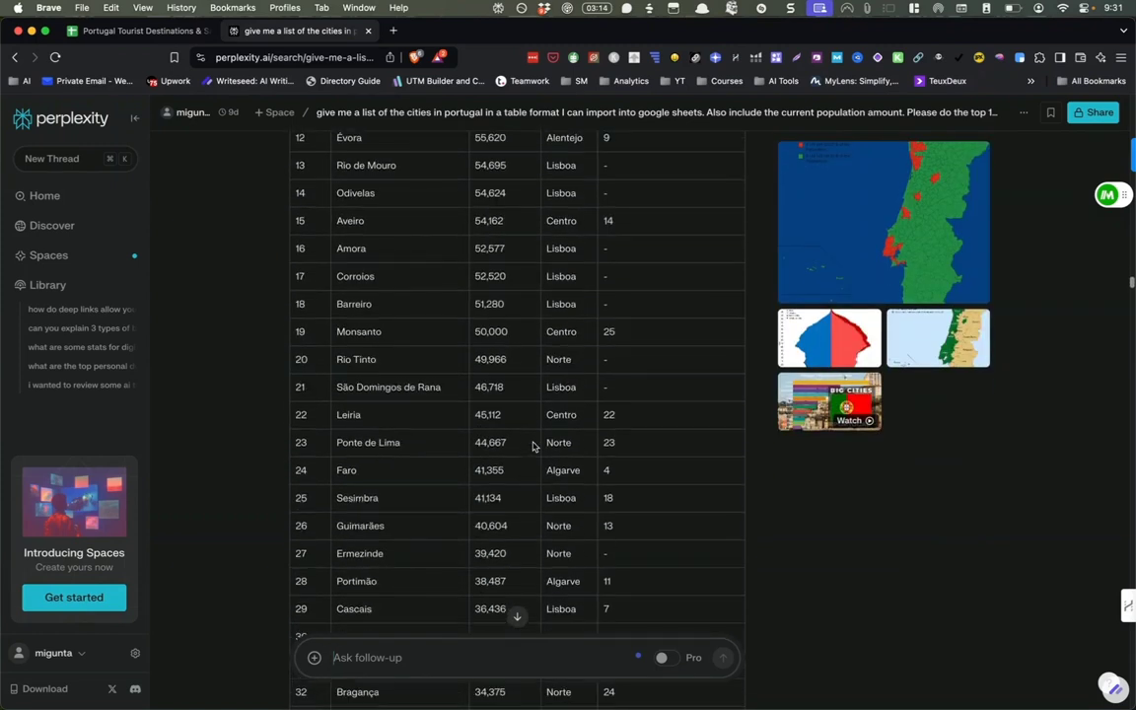
Show the Locations sheet of the Portugal Tourist Destinations & Sayings spreadsheet.
{"action": "scroll", "coordinate": [563, 439], "scroll_direction": "down", "scroll_amount": 2}
{"action": "left_click", "coordinate": [139, 32]}
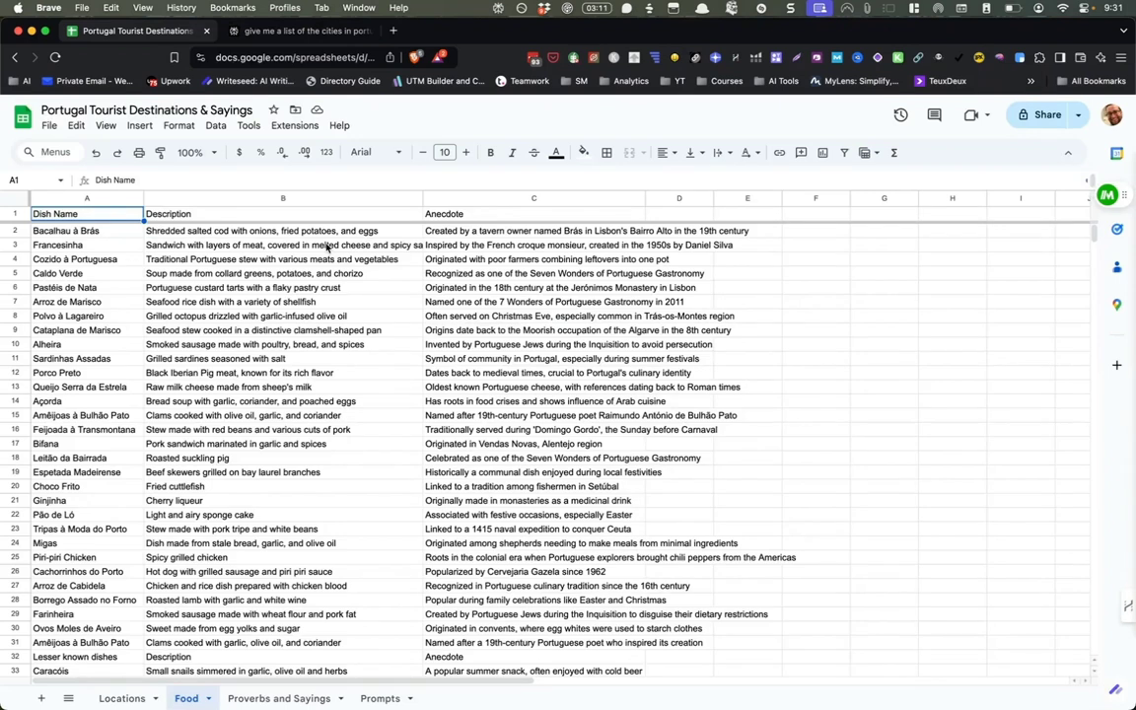
{"action": "left_click", "coordinate": [117, 699]}
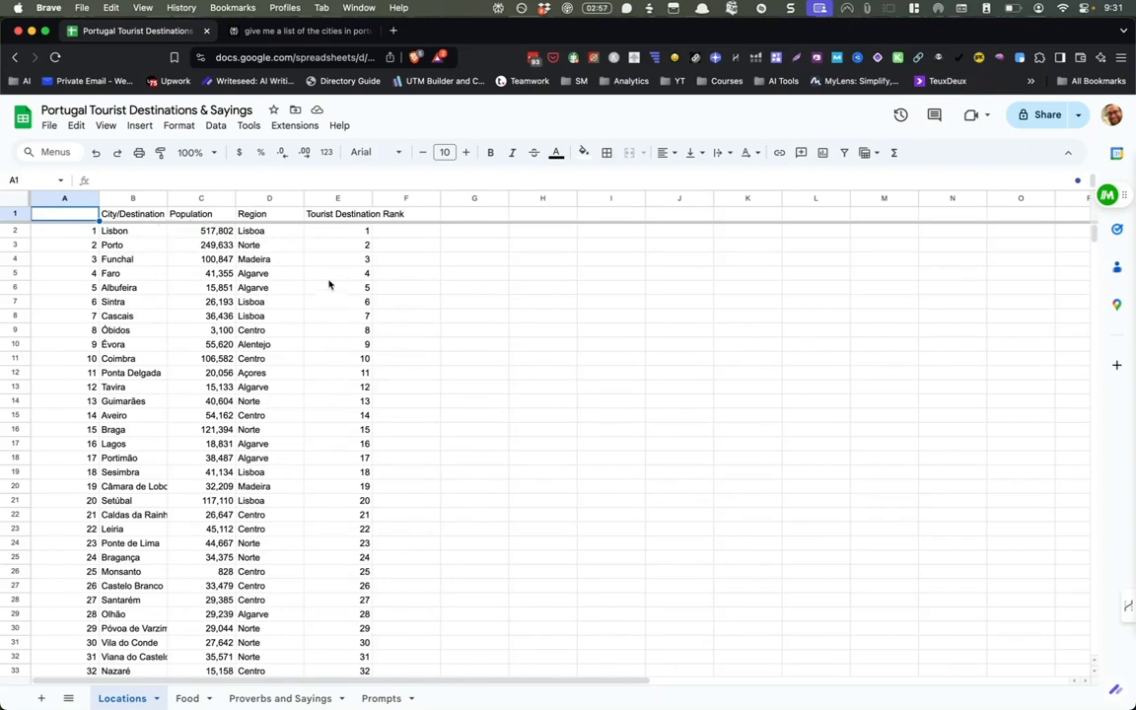
Return to the Perplexity thread and scroll to the top-50 Portuguese dishes question.
{"action": "left_click", "coordinate": [300, 33]}
{"action": "scroll", "coordinate": [320, 430], "scroll_direction": "down", "scroll_amount": 5}
{"action": "scroll", "coordinate": [320, 430], "scroll_direction": "down", "scroll_amount": 5}
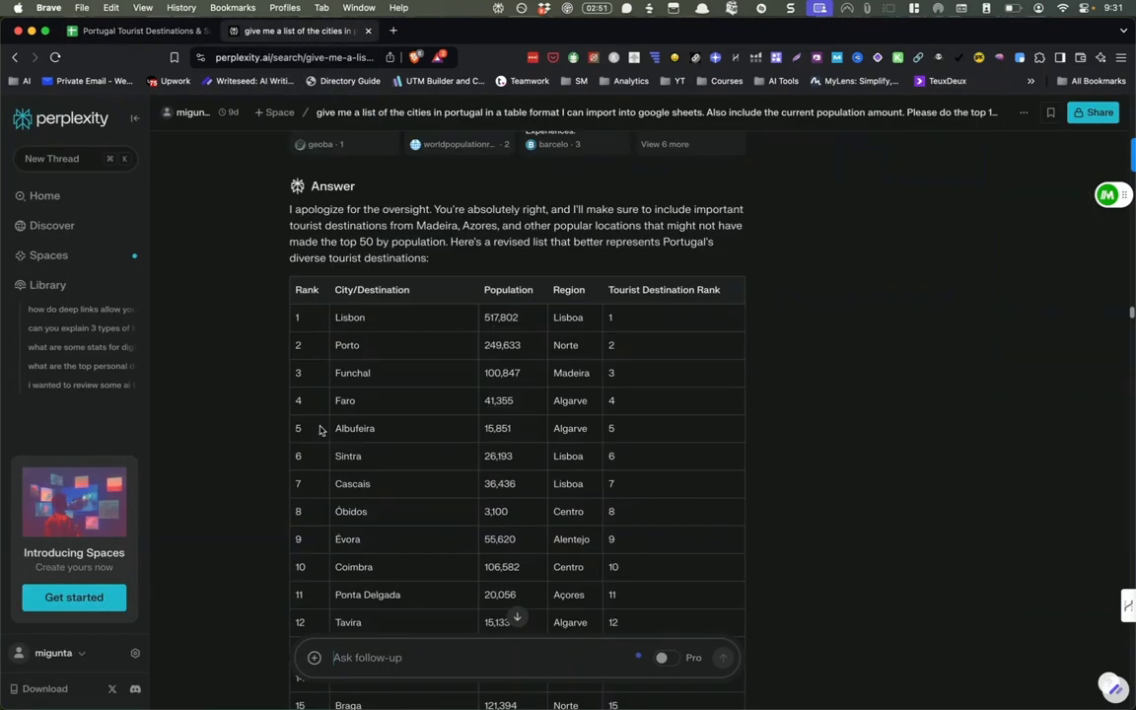
{"action": "scroll", "coordinate": [320, 431], "scroll_direction": "down", "scroll_amount": 15}
{"action": "scroll", "coordinate": [321, 431], "scroll_direction": "down", "scroll_amount": 5}
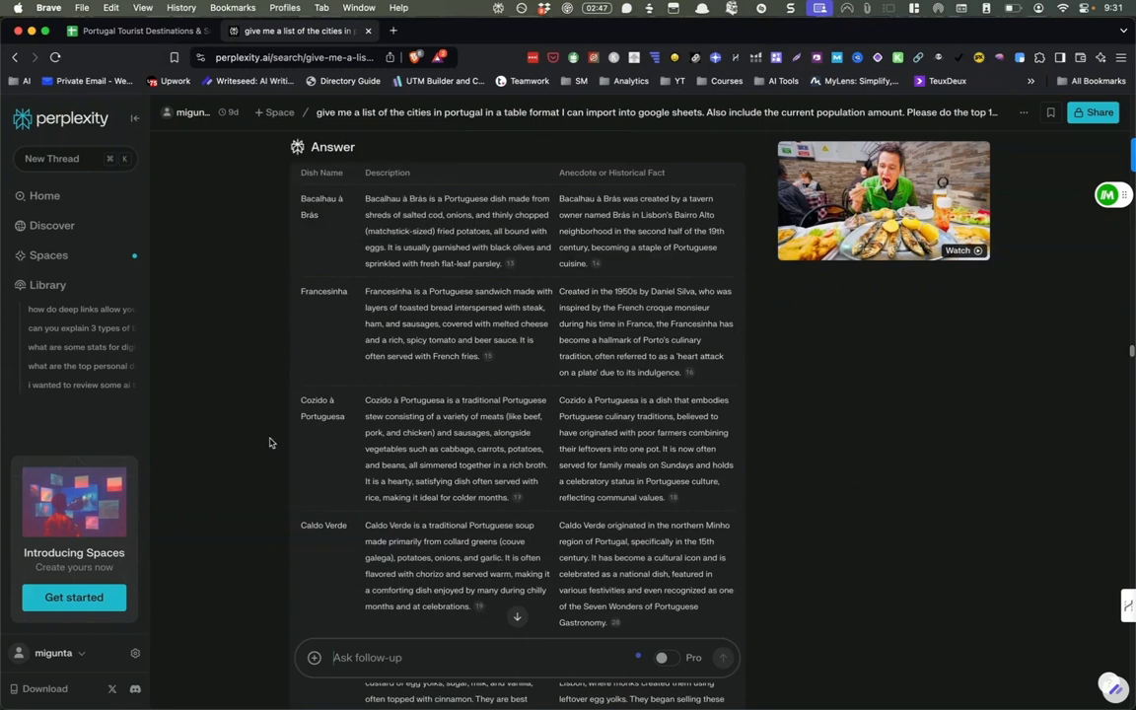
{"action": "scroll", "coordinate": [240, 444], "scroll_direction": "up", "scroll_amount": 3}
{"action": "scroll", "coordinate": [242, 442], "scroll_direction": "up", "scroll_amount": 2}
{"action": "scroll", "coordinate": [243, 440], "scroll_direction": "up", "scroll_amount": 4}
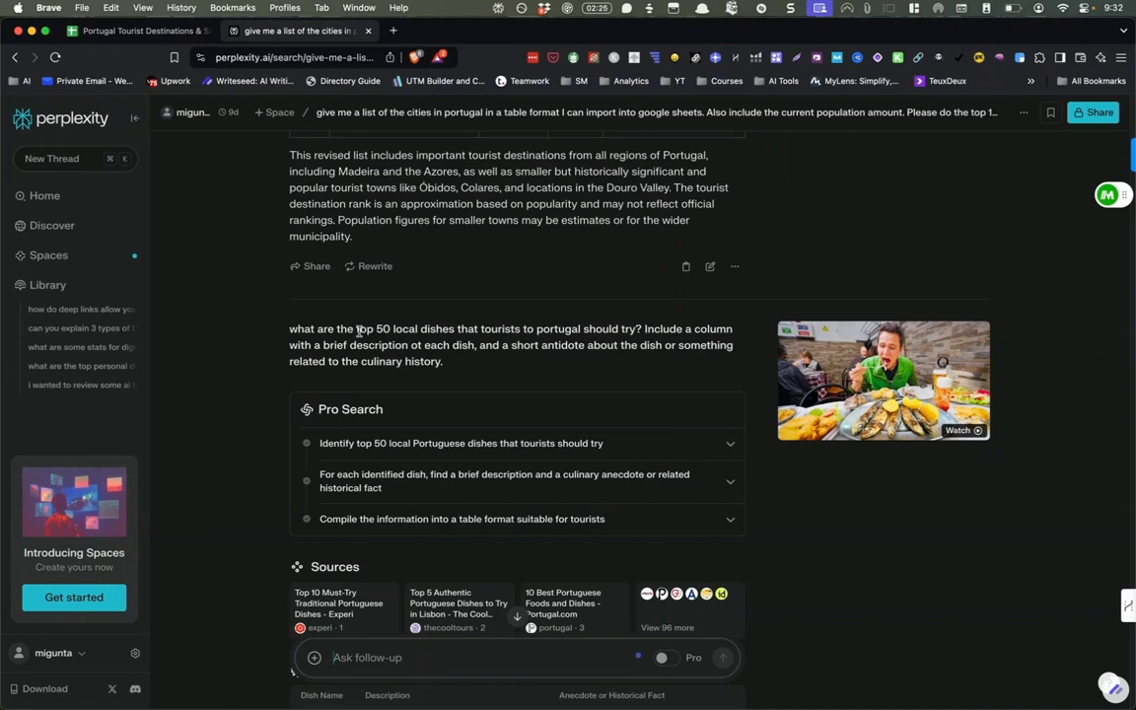
Scroll through the dishes table of descriptions and historical anecdotes.
{"action": "scroll", "coordinate": [360, 333], "scroll_direction": "down", "scroll_amount": 2}
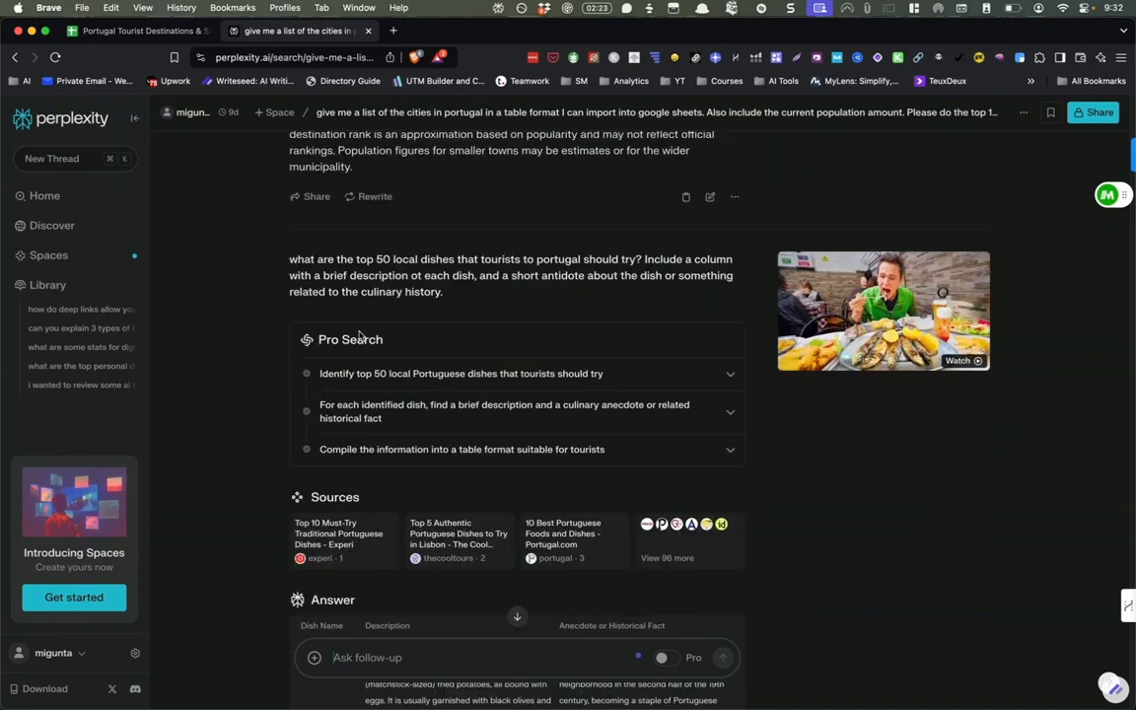
{"action": "scroll", "coordinate": [360, 335], "scroll_direction": "down", "scroll_amount": 1}
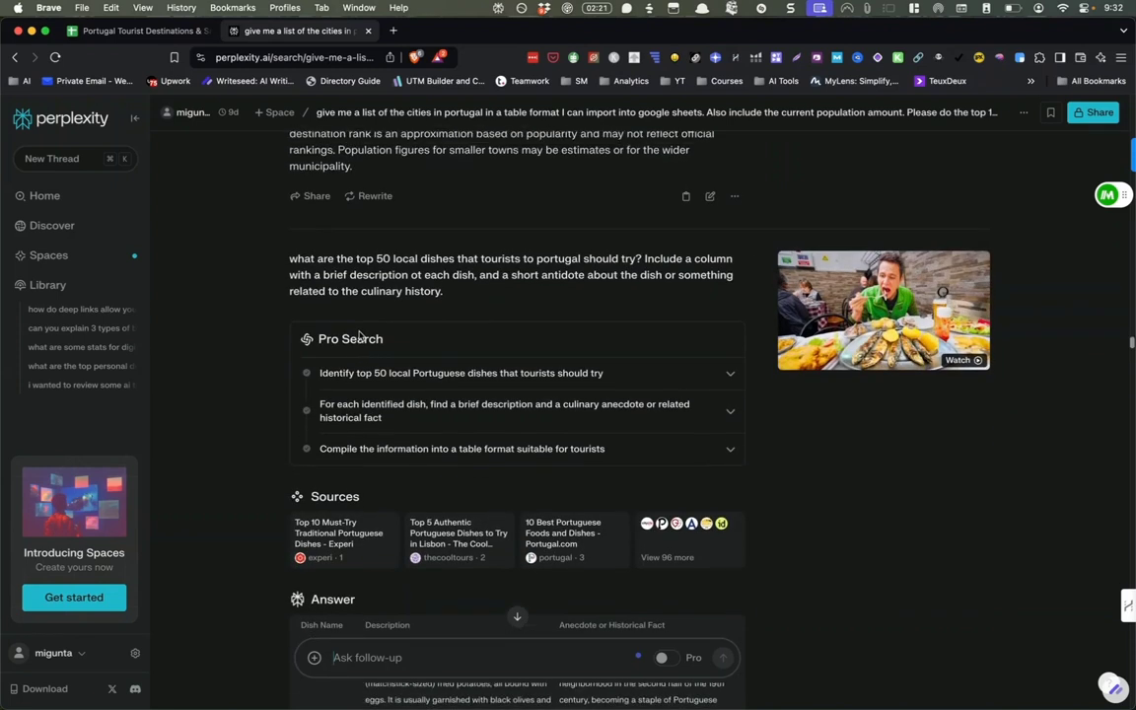
{"action": "scroll", "coordinate": [357, 333], "scroll_direction": "down", "scroll_amount": 2}
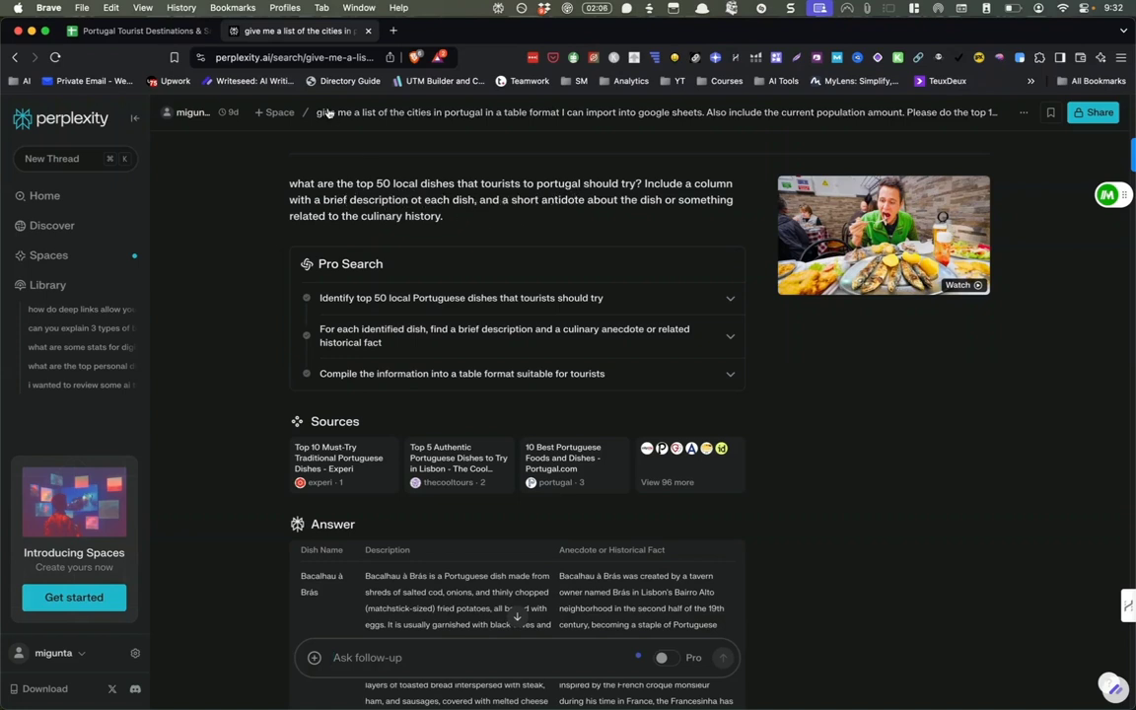
{"action": "scroll", "coordinate": [209, 292], "scroll_direction": "down", "scroll_amount": 4}
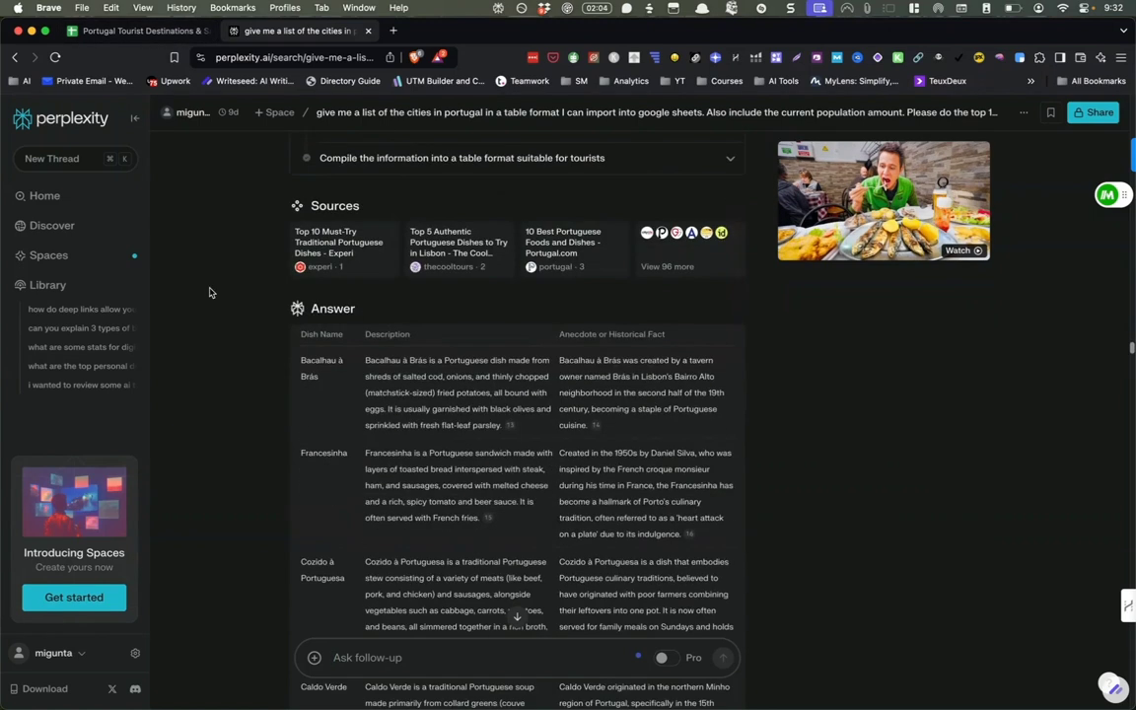
{"action": "scroll", "coordinate": [209, 292], "scroll_direction": "down", "scroll_amount": 2}
{"action": "scroll", "coordinate": [209, 292], "scroll_direction": "down", "scroll_amount": 1}
{"action": "scroll", "coordinate": [211, 292], "scroll_direction": "down", "scroll_amount": 1}
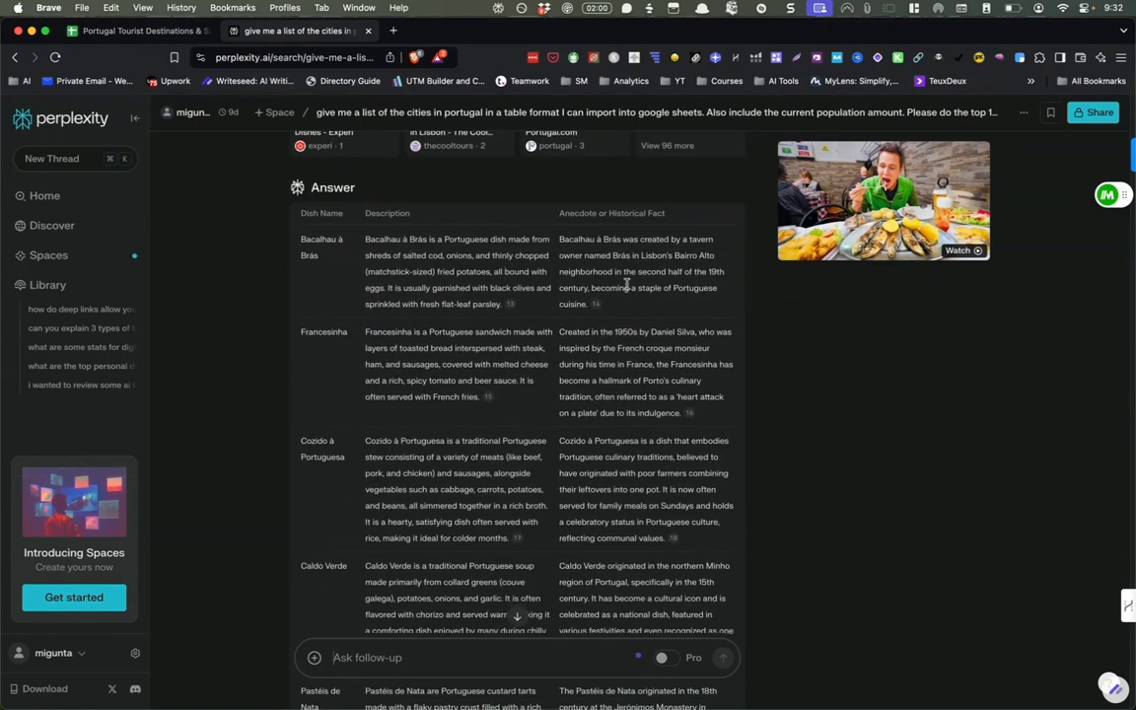
{"action": "scroll", "coordinate": [627, 284], "scroll_direction": "down", "scroll_amount": 3}
{"action": "scroll", "coordinate": [626, 284], "scroll_direction": "down", "scroll_amount": 5}
{"action": "scroll", "coordinate": [626, 285], "scroll_direction": "down", "scroll_amount": 3}
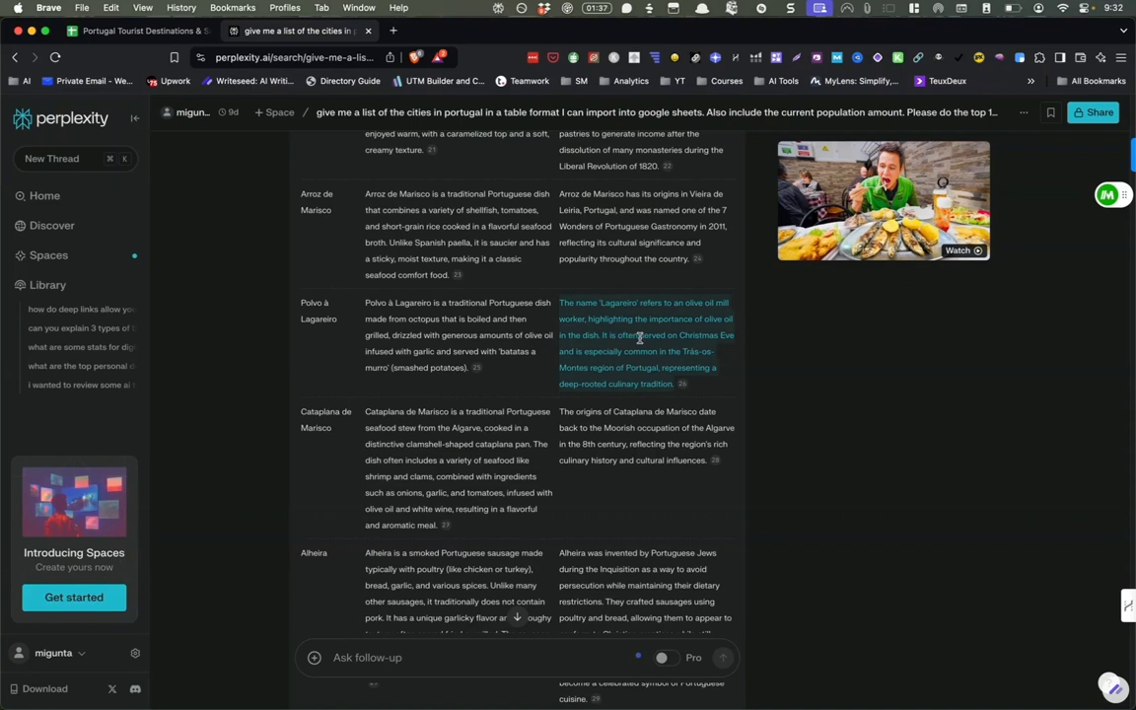
View the condensed 30-dish table, then back up to Vinho do Porto before switching to the spreadsheet.
{"action": "scroll", "coordinate": [639, 337], "scroll_direction": "down", "scroll_amount": 10}
{"action": "scroll", "coordinate": [639, 337], "scroll_direction": "down", "scroll_amount": 10}
{"action": "scroll", "coordinate": [639, 337], "scroll_direction": "up", "scroll_amount": 10}
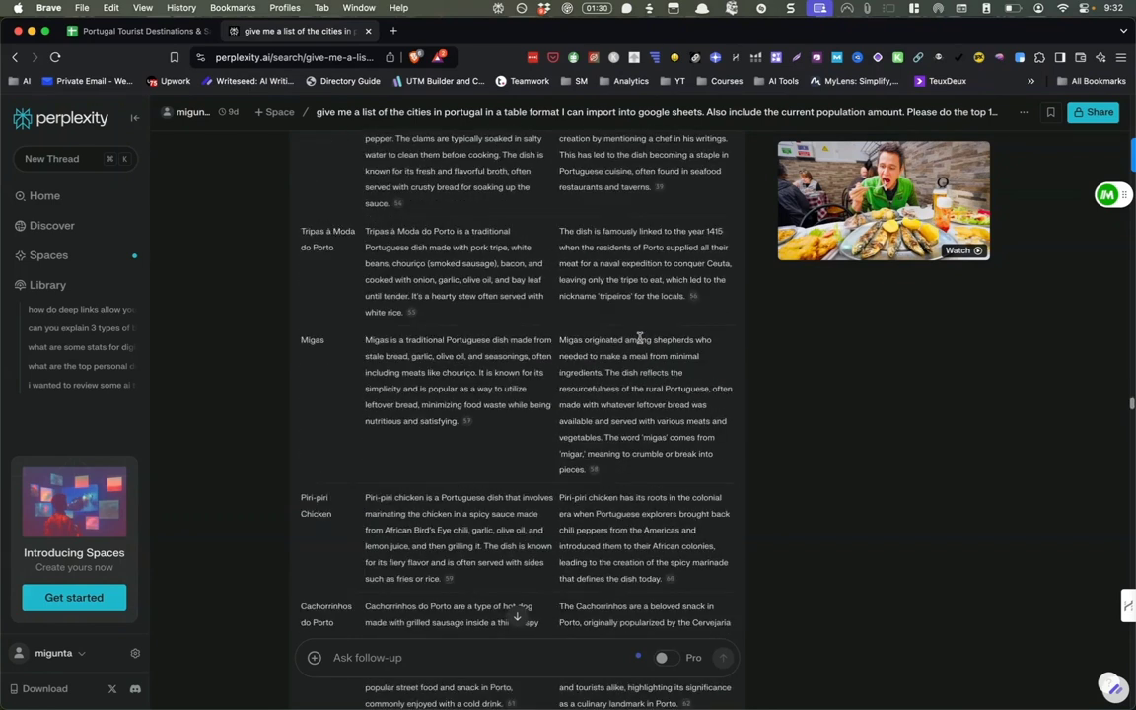
{"action": "scroll", "coordinate": [639, 338], "scroll_direction": "up", "scroll_amount": 10}
{"action": "scroll", "coordinate": [640, 339], "scroll_direction": "up", "scroll_amount": 3}
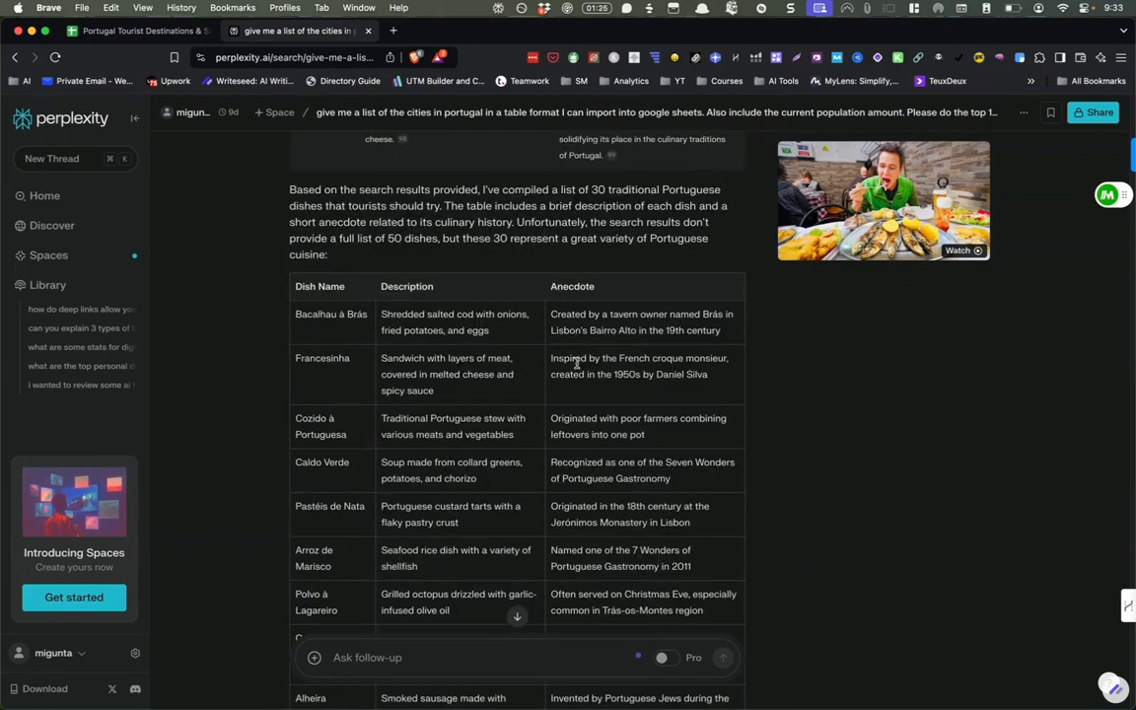
{"action": "scroll", "coordinate": [622, 328], "scroll_direction": "up", "scroll_amount": 5}
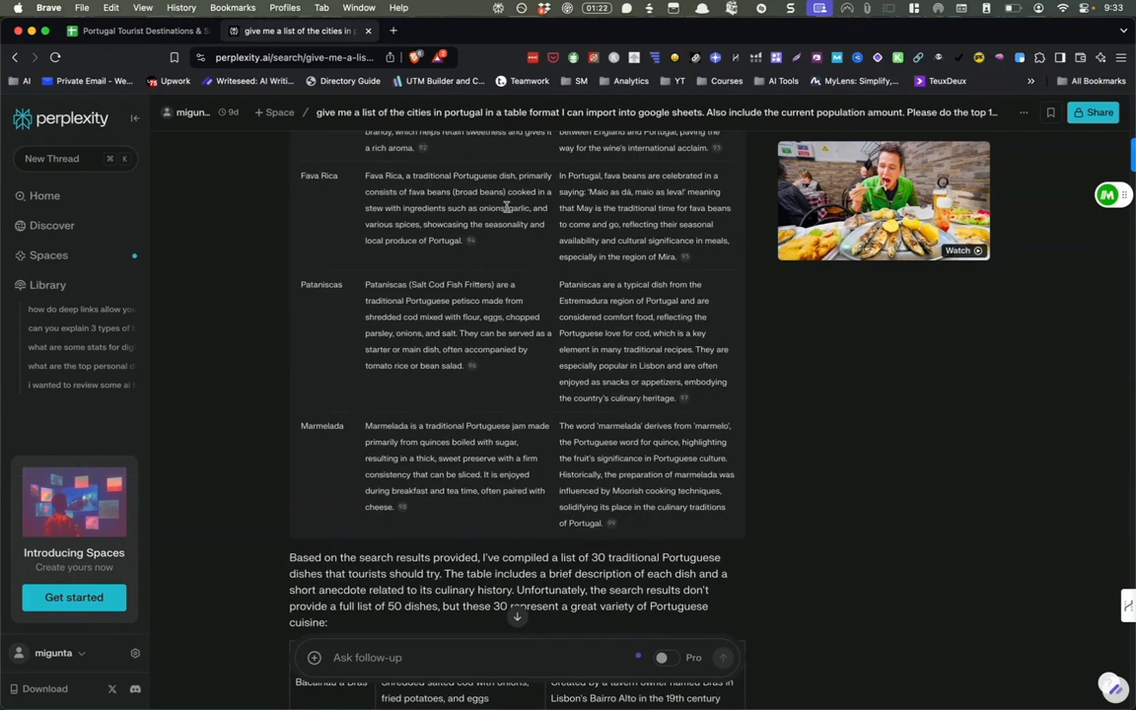
{"action": "scroll", "coordinate": [507, 197], "scroll_direction": "up", "scroll_amount": 3}
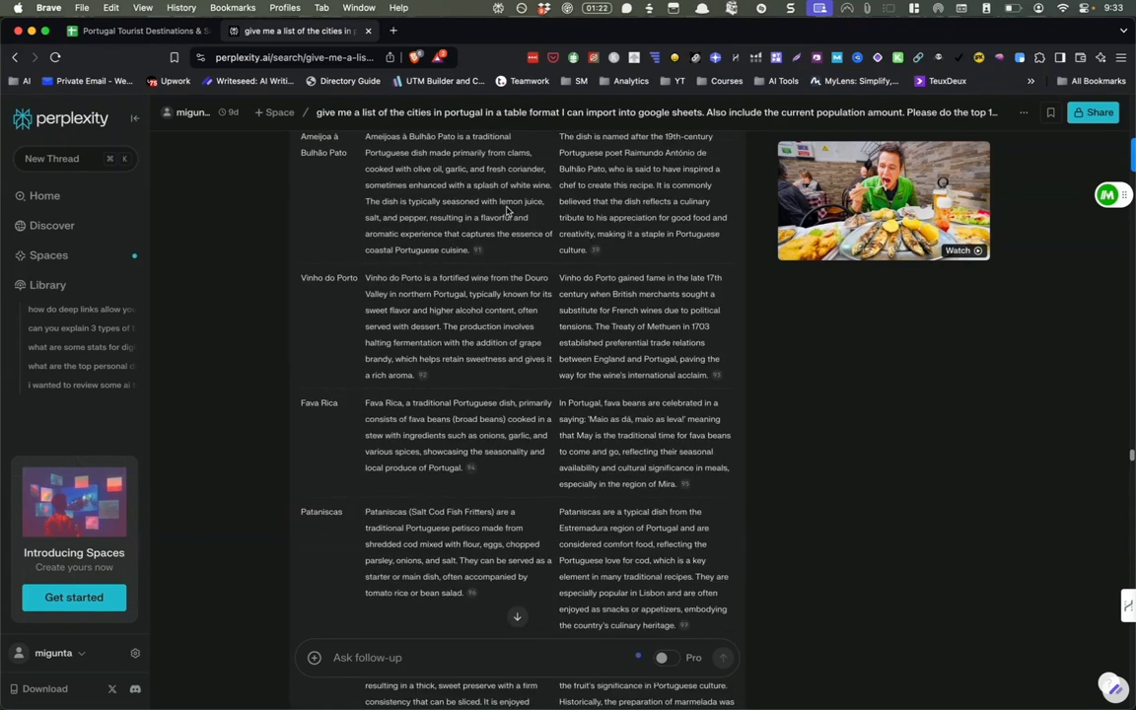
{"action": "left_click", "coordinate": [162, 30]}
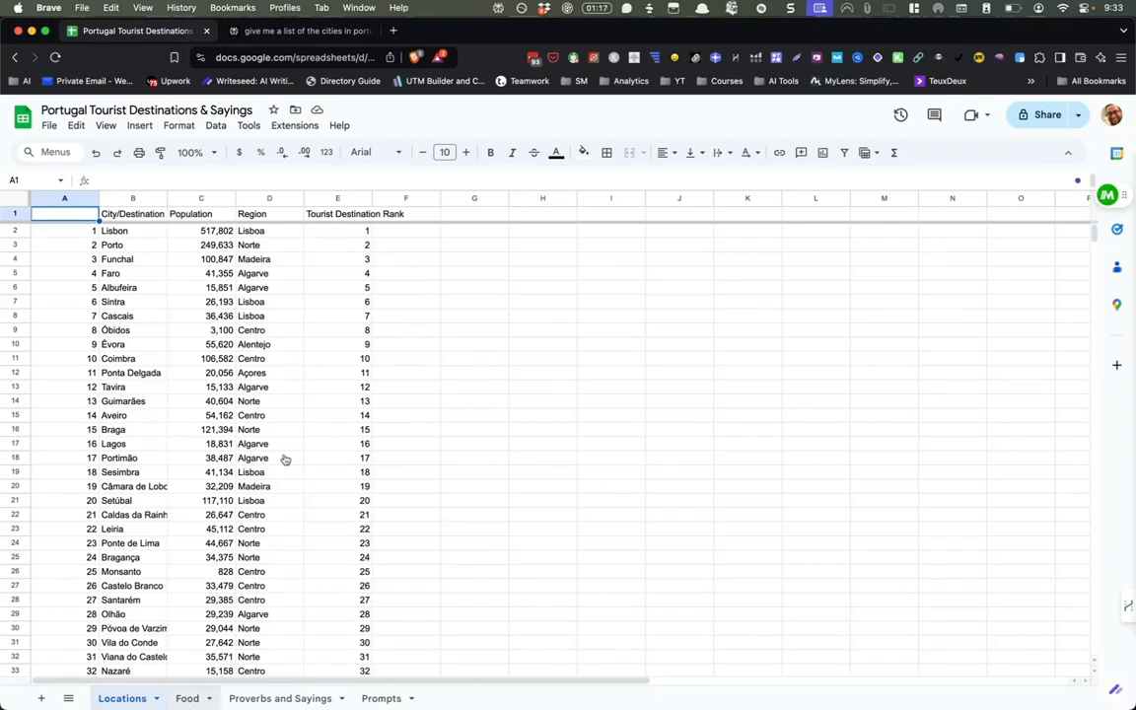
Show the Food sheet of pasted dishes, then return to the Perplexity dishes table.
{"action": "key", "text": "alt+Down"}
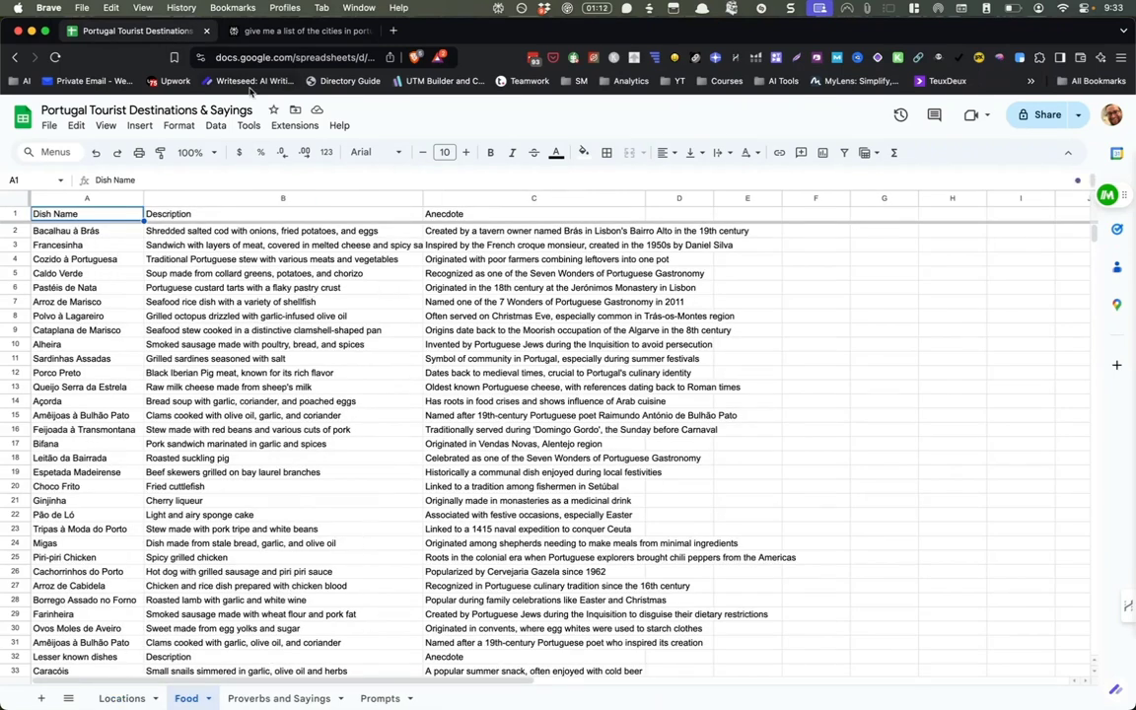
{"action": "left_click", "coordinate": [301, 30]}
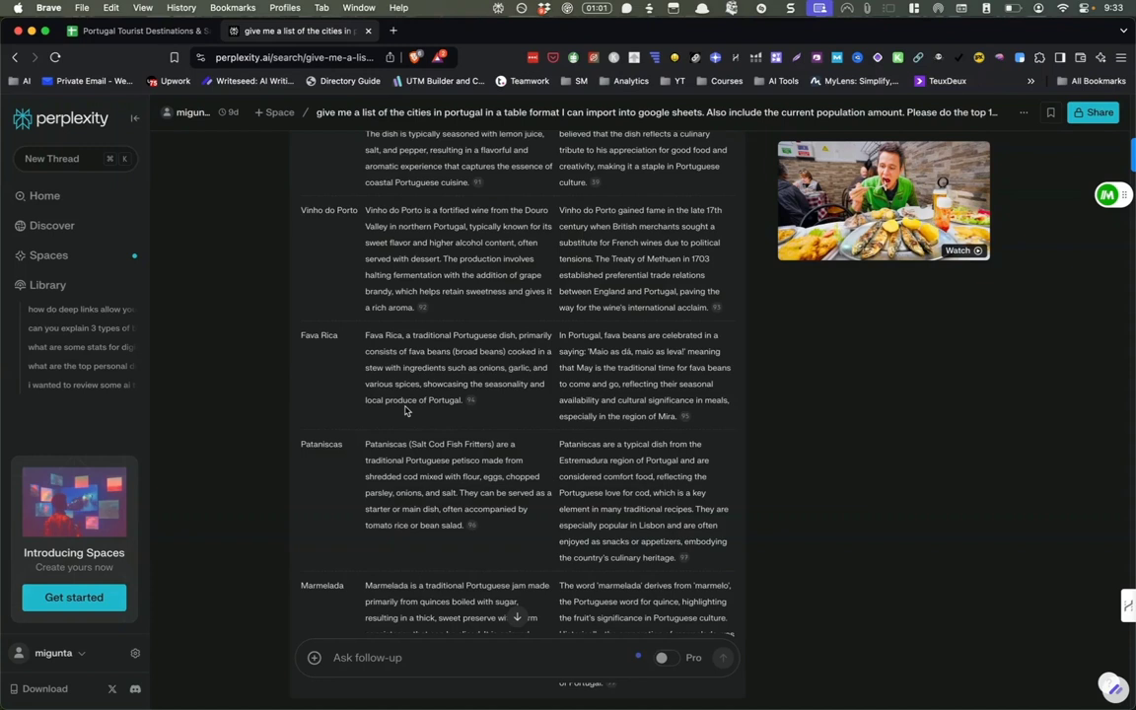
Scroll down to the Queijadas de Sintra, Rojões, Broa de Milho and Toucinho do Céu rows.
{"action": "scroll", "coordinate": [395, 385], "scroll_direction": "down", "scroll_amount": 10}
{"action": "scroll", "coordinate": [437, 372], "scroll_direction": "down", "scroll_amount": 10}
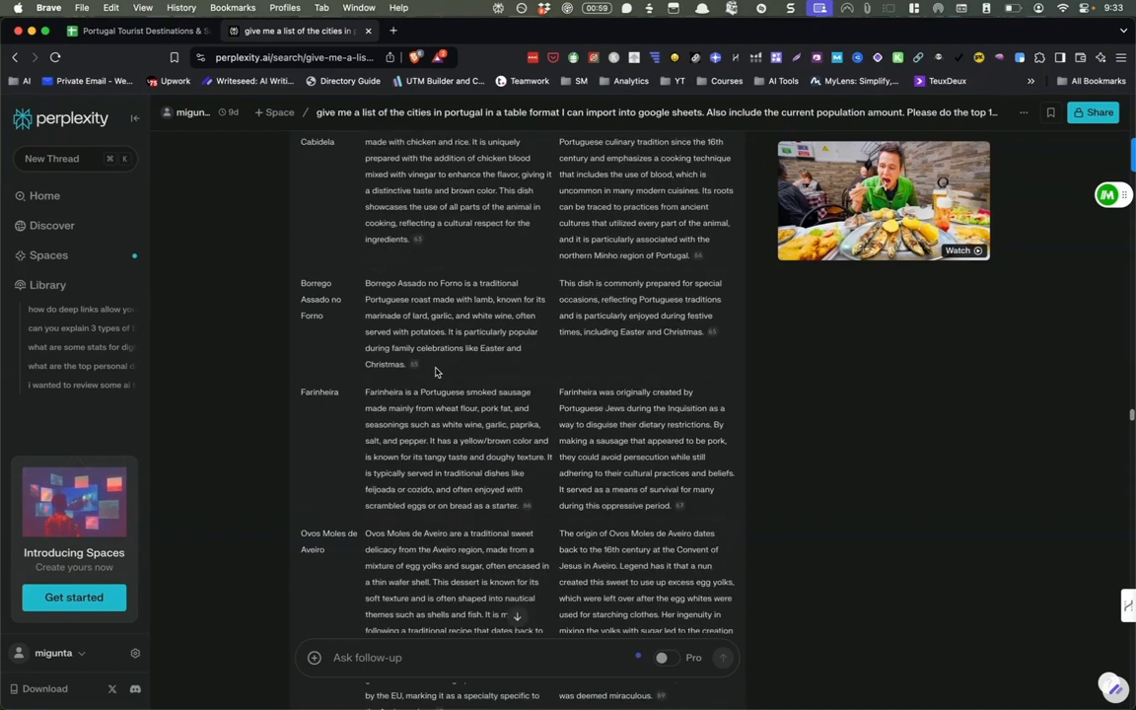
{"action": "scroll", "coordinate": [435, 369], "scroll_direction": "up", "scroll_amount": 5}
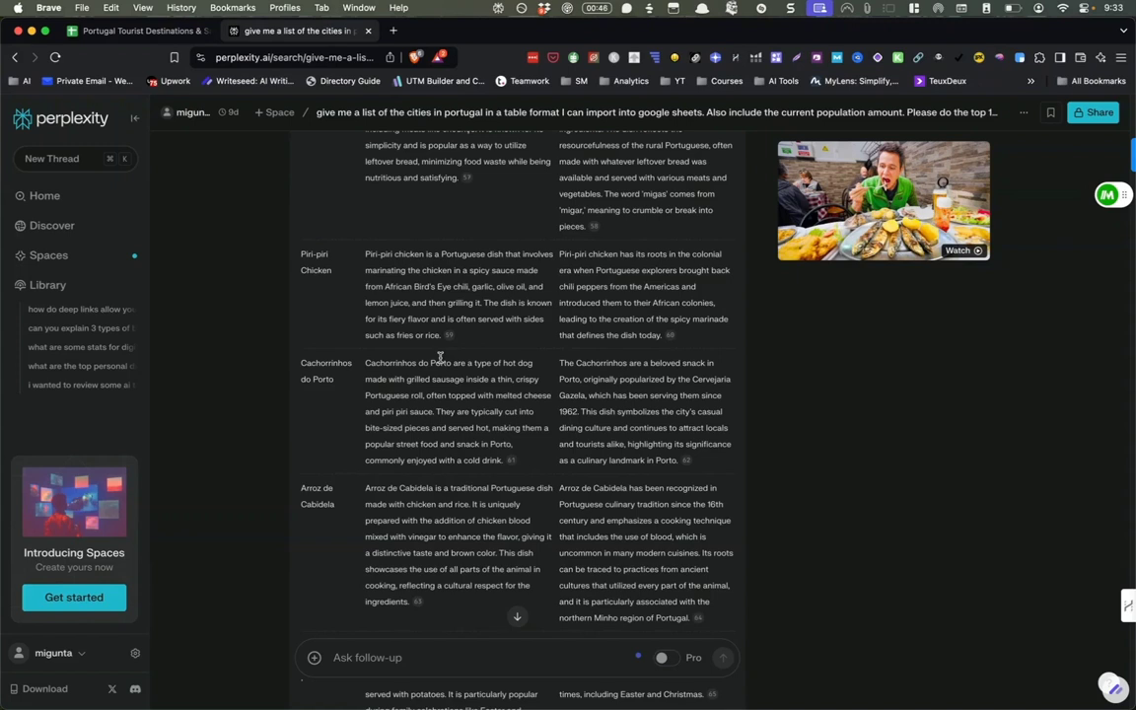
{"action": "scroll", "coordinate": [440, 357], "scroll_direction": "down", "scroll_amount": 3}
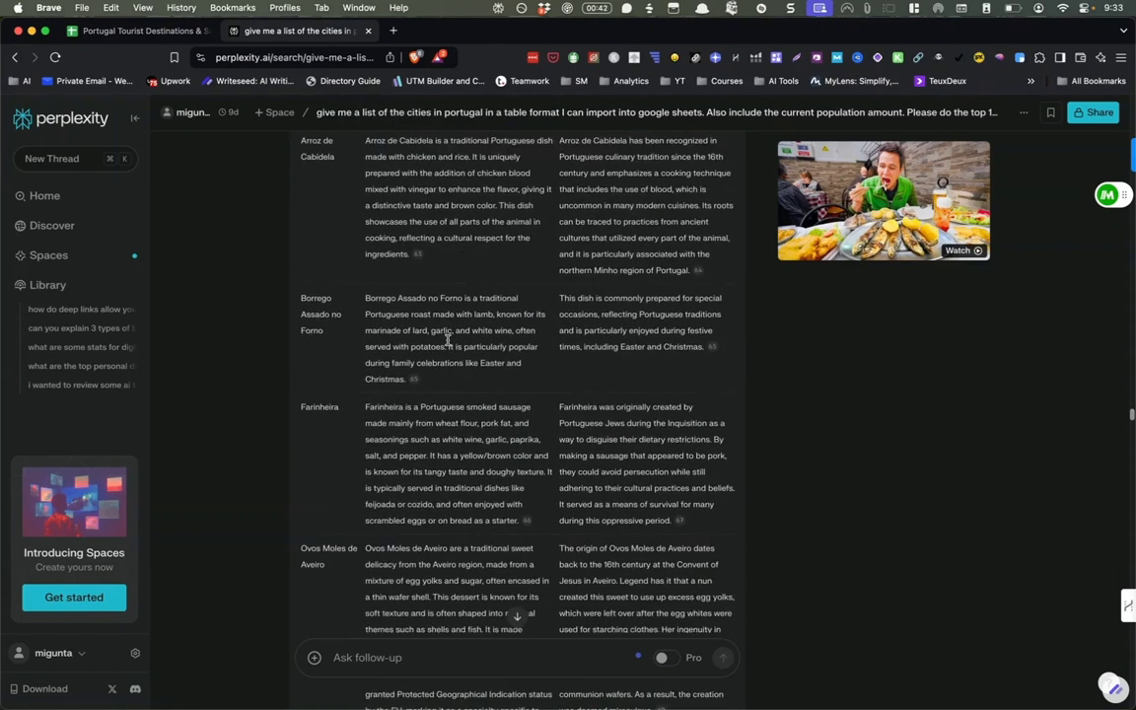
{"action": "scroll", "coordinate": [448, 343], "scroll_direction": "down", "scroll_amount": 2}
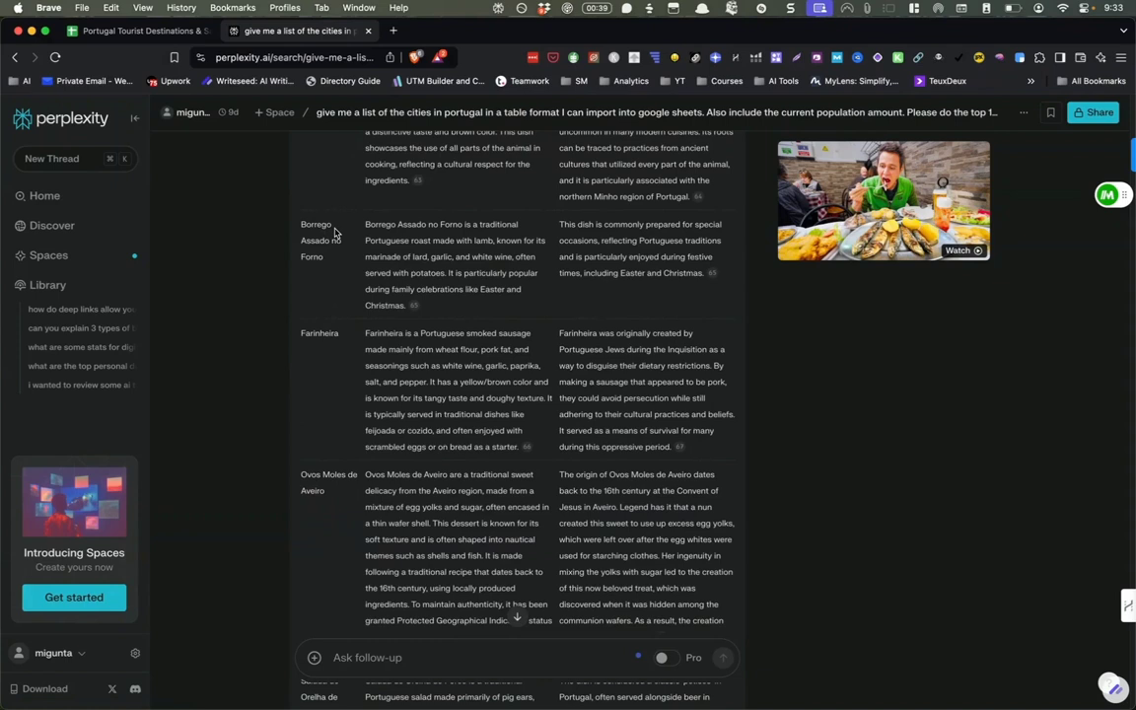
{"action": "scroll", "coordinate": [395, 273], "scroll_direction": "down", "scroll_amount": 1}
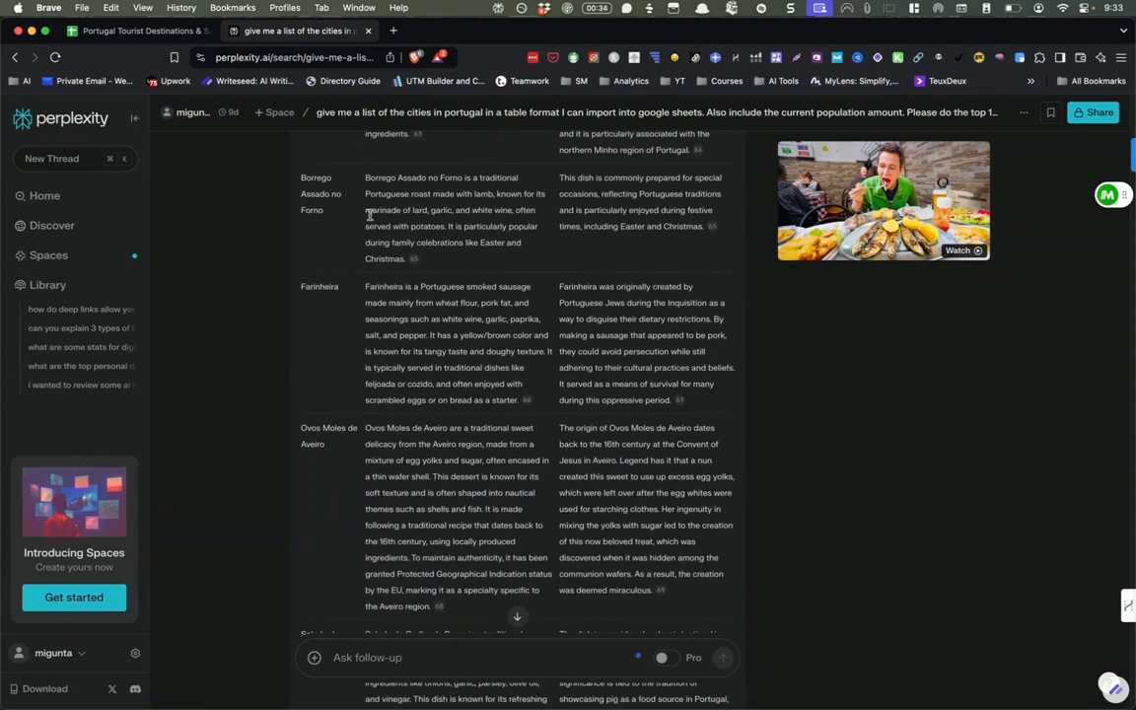
{"action": "scroll", "coordinate": [370, 215], "scroll_direction": "down", "scroll_amount": 4}
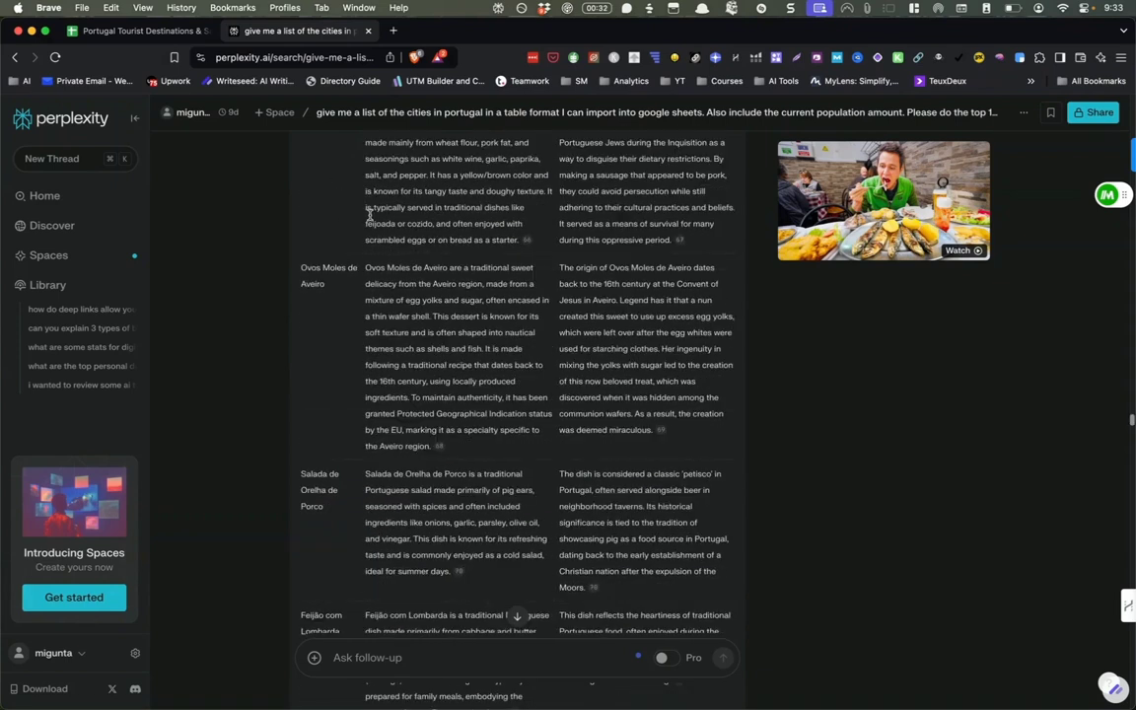
{"action": "scroll", "coordinate": [370, 215], "scroll_direction": "down", "scroll_amount": 3}
{"action": "scroll", "coordinate": [370, 215], "scroll_direction": "down", "scroll_amount": 10}
{"action": "scroll", "coordinate": [370, 215], "scroll_direction": "down", "scroll_amount": 4}
{"action": "scroll", "coordinate": [370, 215], "scroll_direction": "down", "scroll_amount": 3}
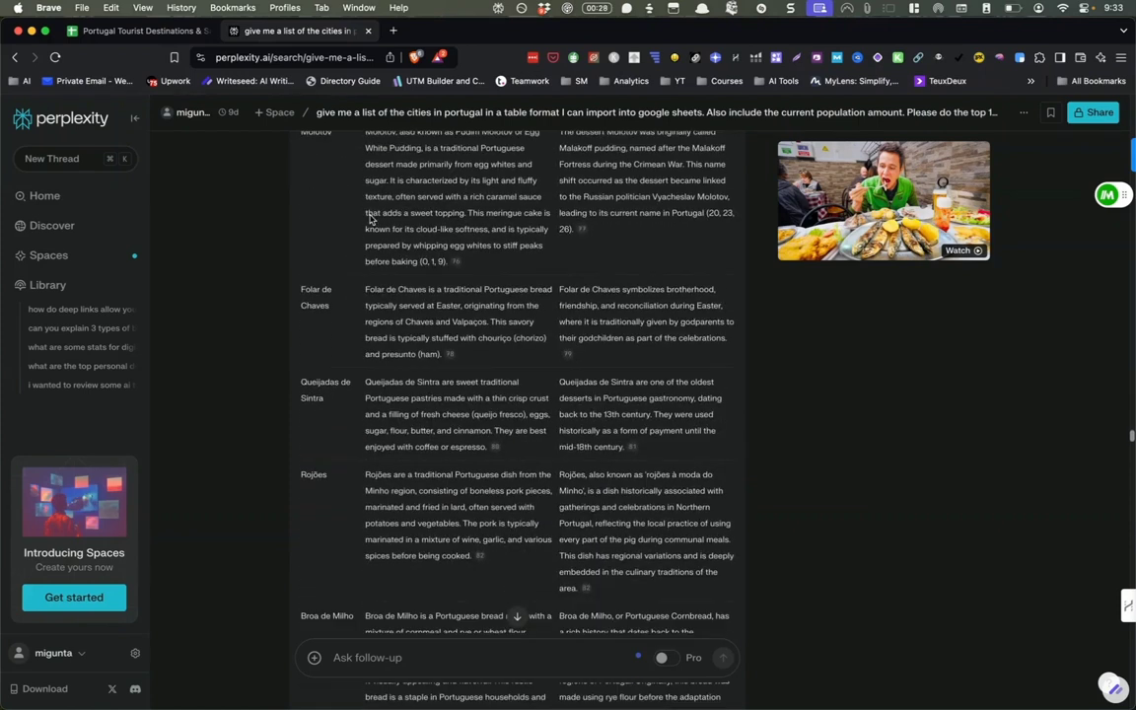
{"action": "scroll", "coordinate": [370, 215], "scroll_direction": "down", "scroll_amount": 4}
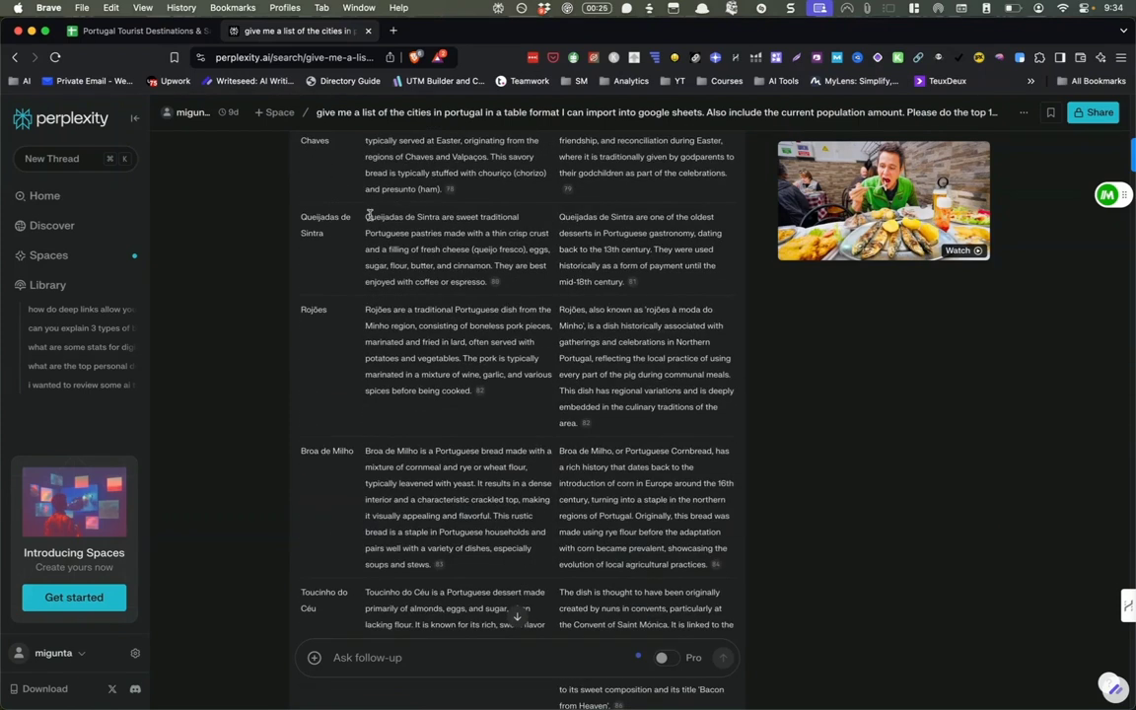